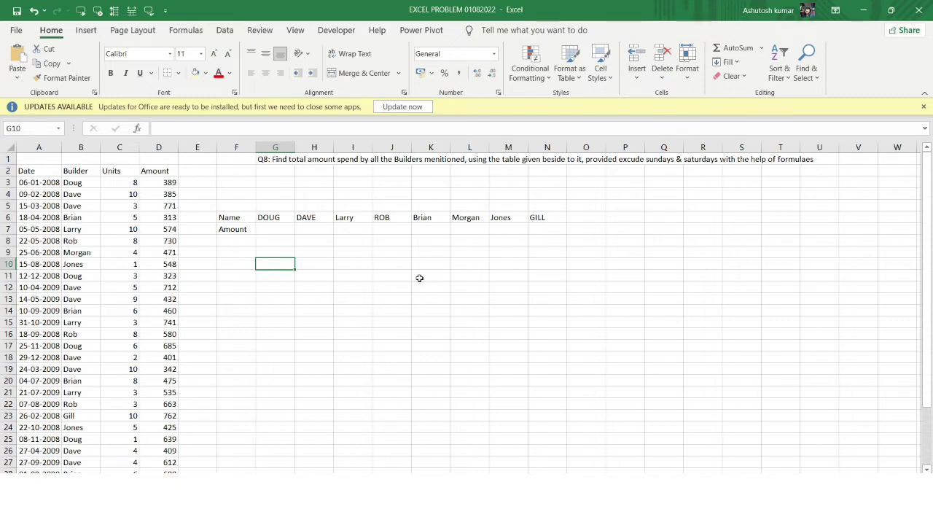
Look over the Date, Builder and Amount columns, then start editing DOUG's empty Amount cell
{"action": "left_click", "coordinate": [53, 148]}
{"action": "left_click", "coordinate": [90, 143]}
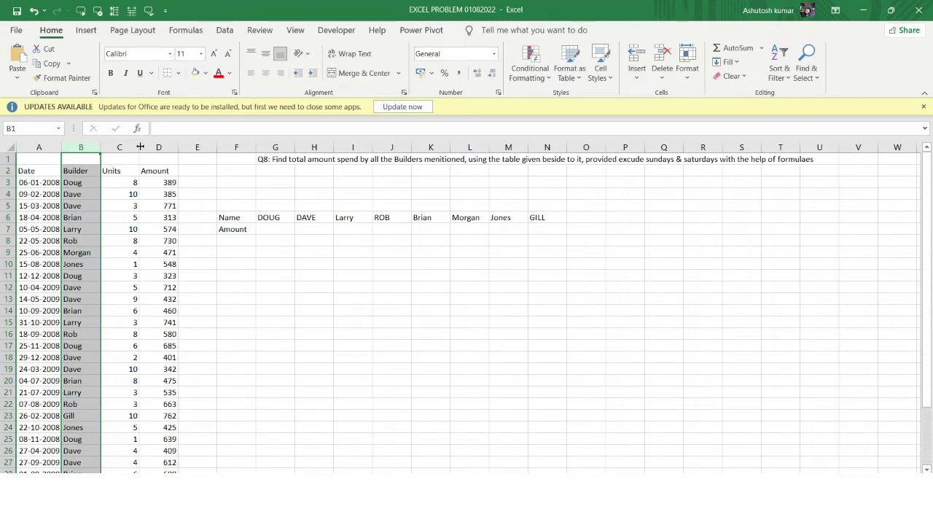
{"action": "left_click", "coordinate": [162, 144]}
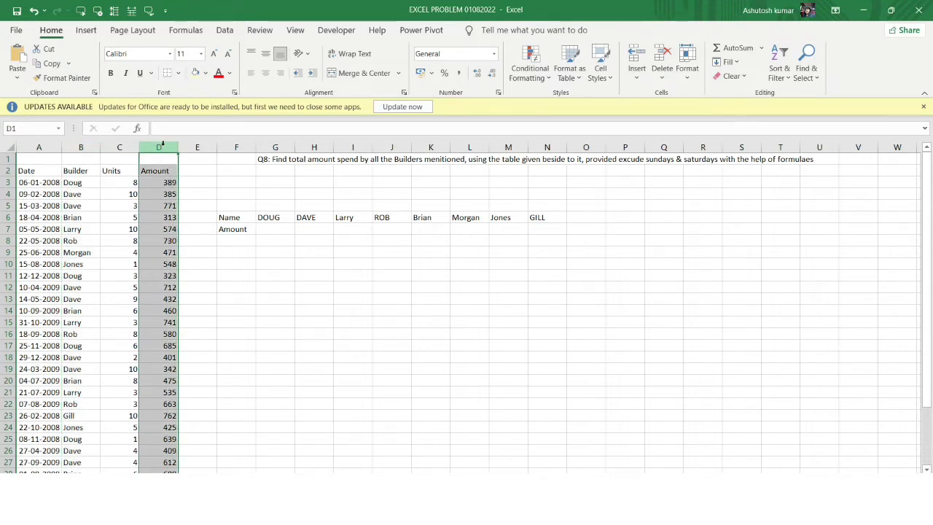
{"action": "left_click", "coordinate": [284, 229]}
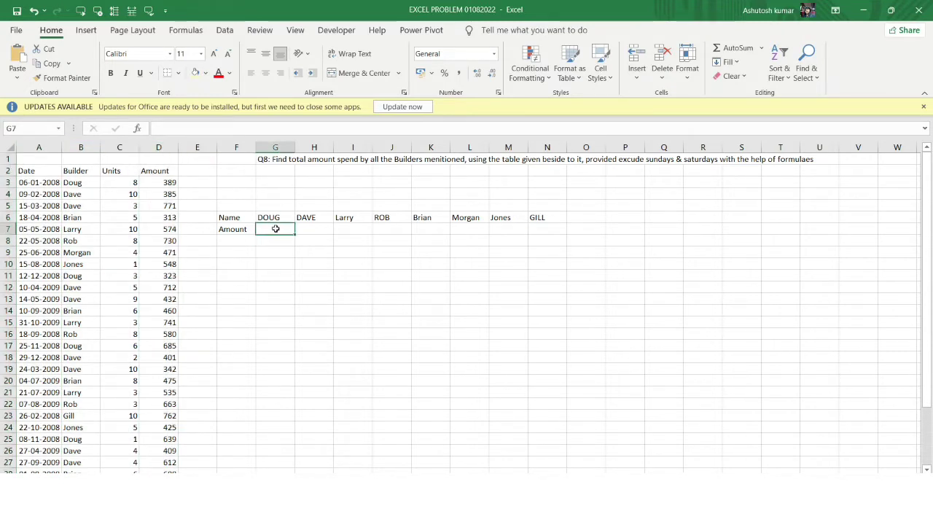
{"action": "left_click", "coordinate": [274, 217]}
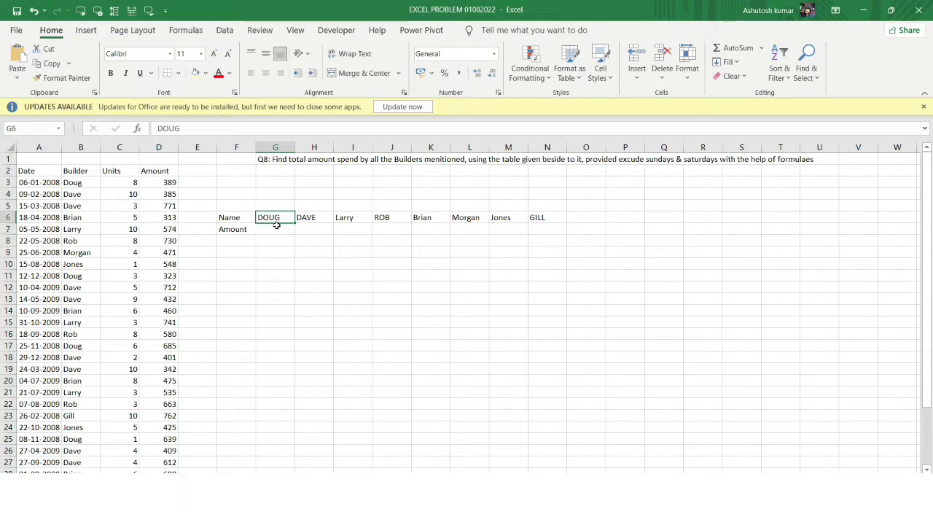
{"action": "left_click", "coordinate": [277, 228]}
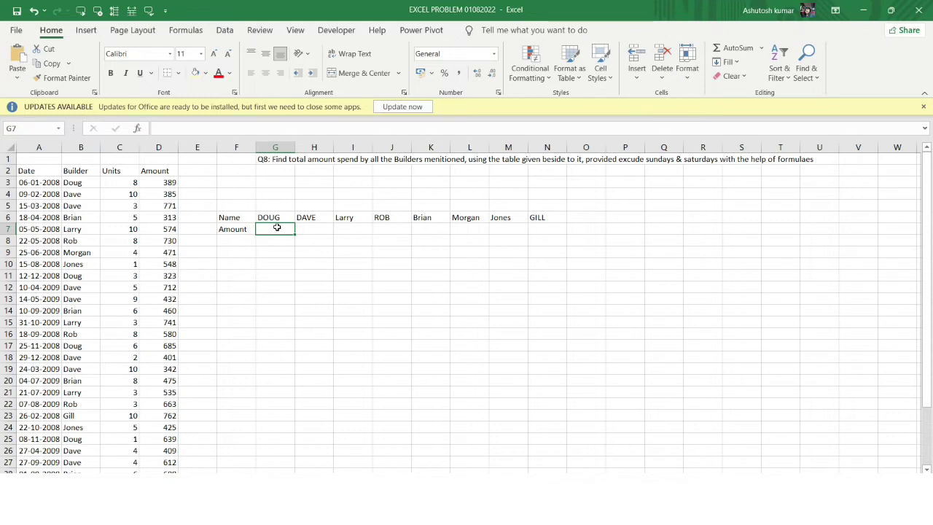
{"action": "double_click", "coordinate": [277, 228]}
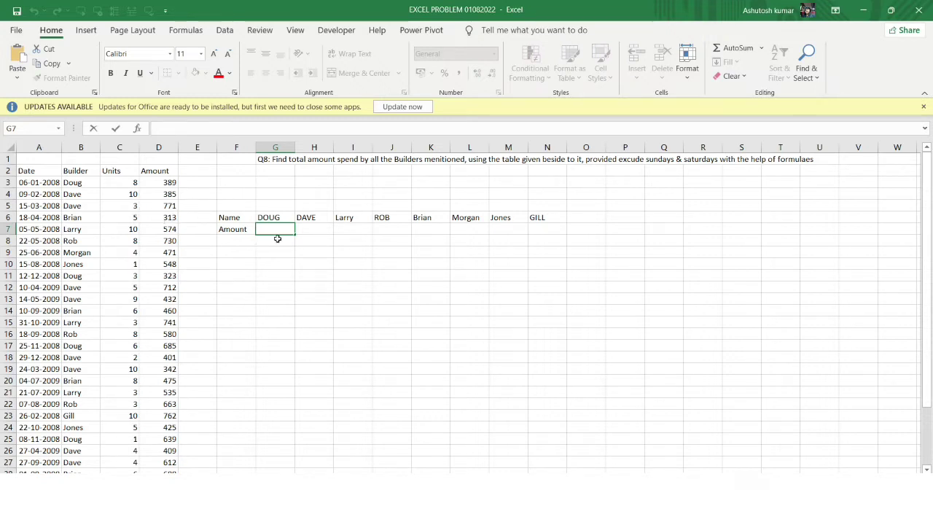
Add the note 'total amount spent - total amount spent on saturdays- total amount spent on sundays' in I12
{"action": "left_click", "coordinate": [360, 285]}
{"action": "type", "text": "total"}
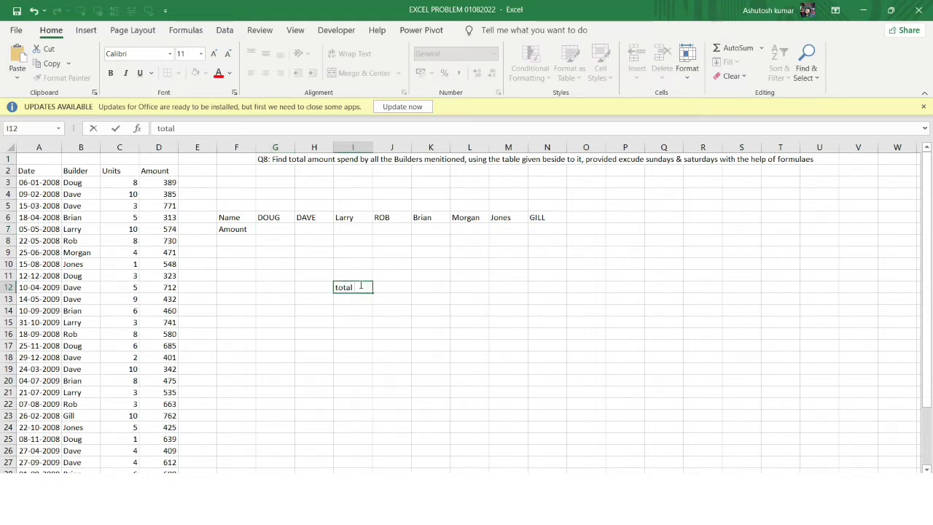
{"action": "type", "text": " s"}
{"action": "key", "text": "BackSpace"}
{"action": "type", "text": "amount spent - total amount spent on"}
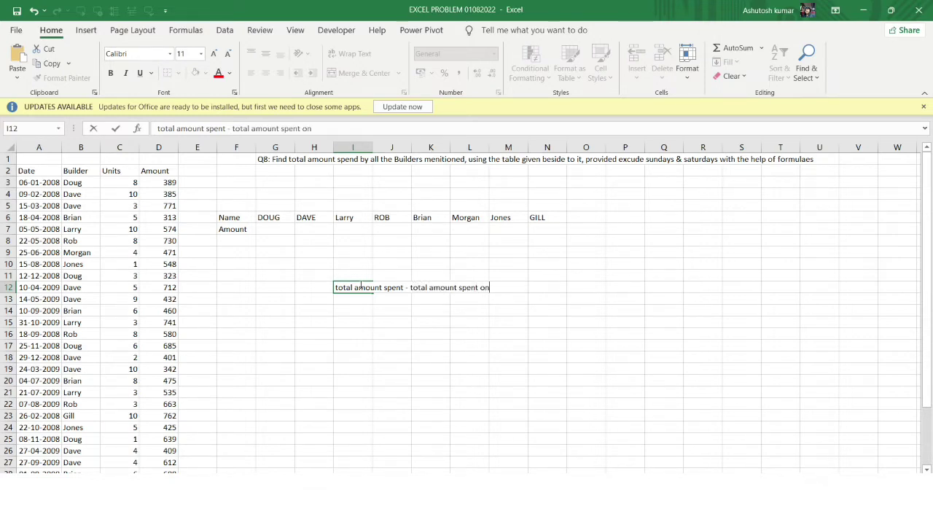
{"action": "type", "text": " saturd"}
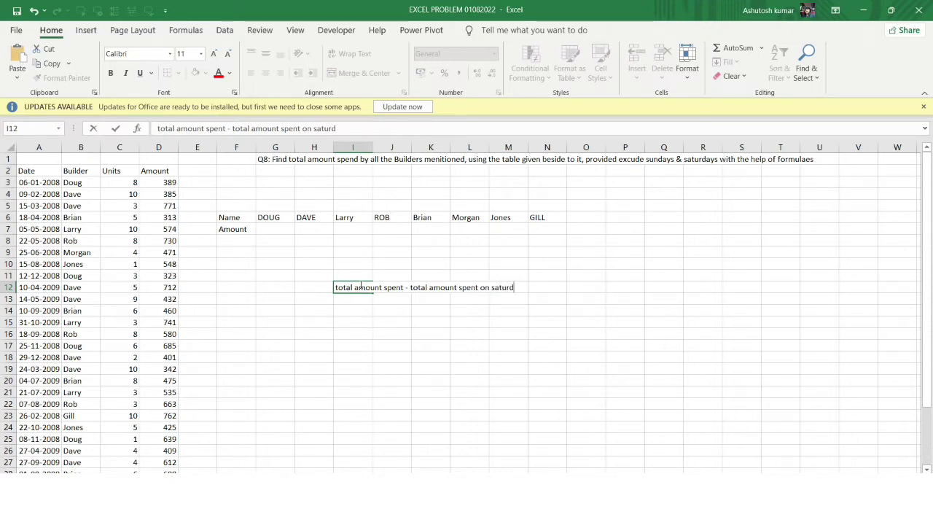
{"action": "type", "text": "ayas"}
{"action": "key", "text": "BackSpace"}
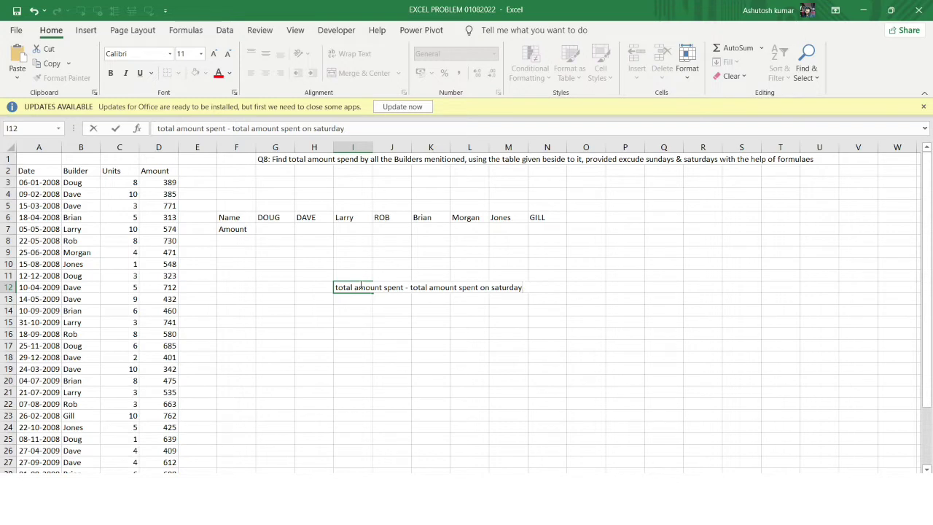
{"action": "type", "text": "s- total amount spent on sundays"}
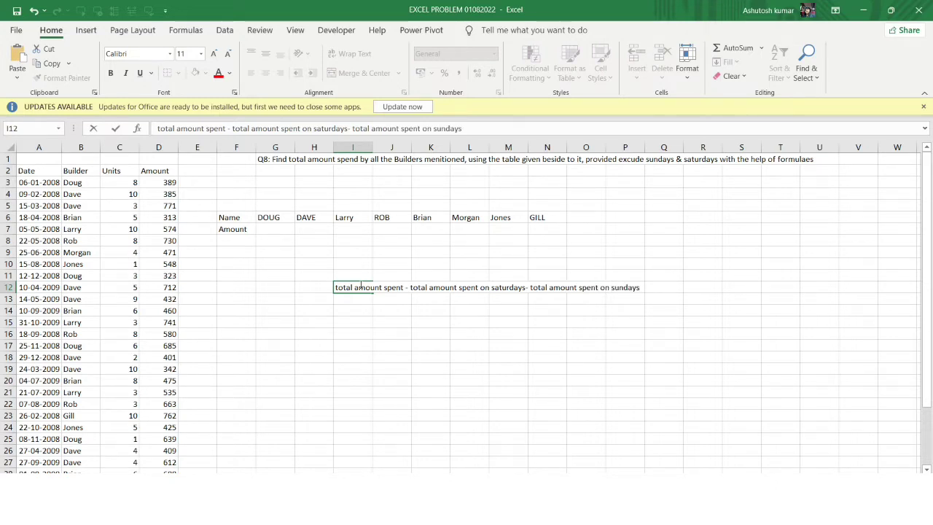
{"action": "left_click", "coordinate": [279, 232]}
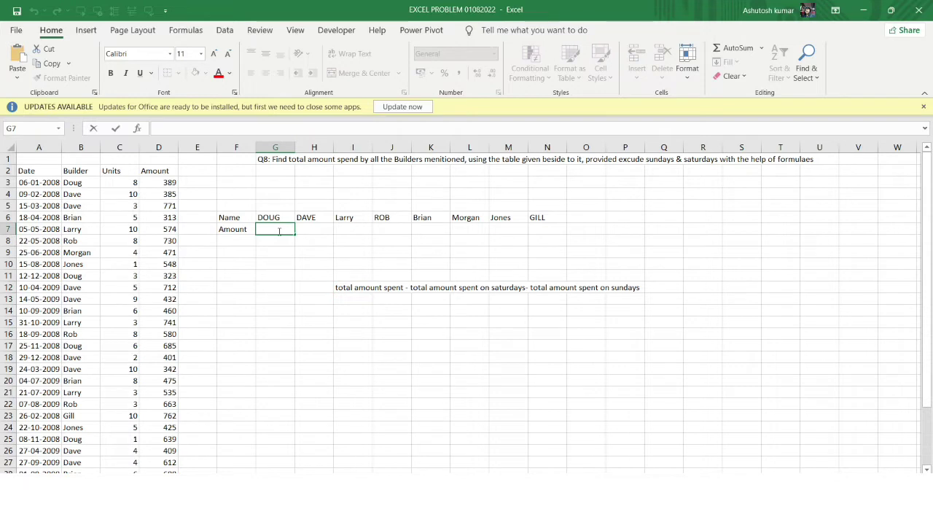
{"action": "type", "text": "=su"}
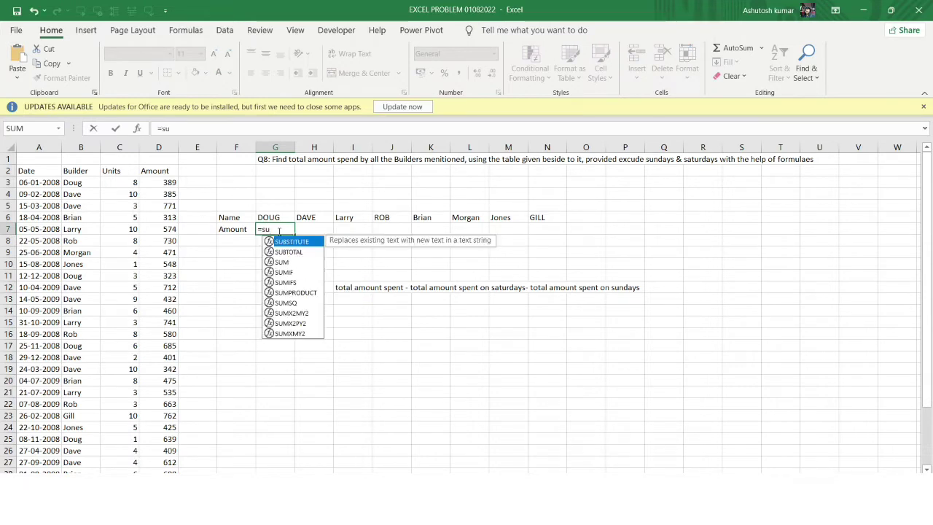
{"action": "type", "text": "m("}
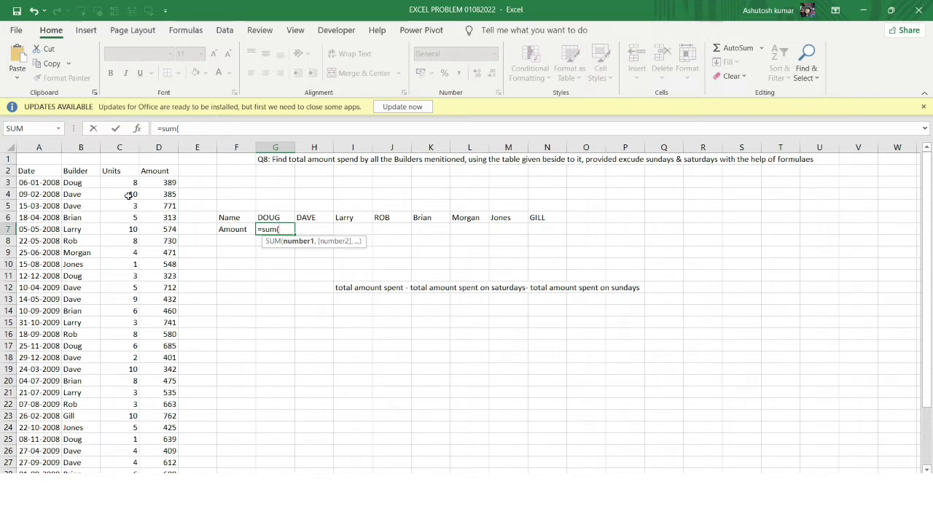
Change DOUG's formula to =sumif( with the builder range B3:B31 as its first argument
{"action": "left_click", "coordinate": [152, 183]}
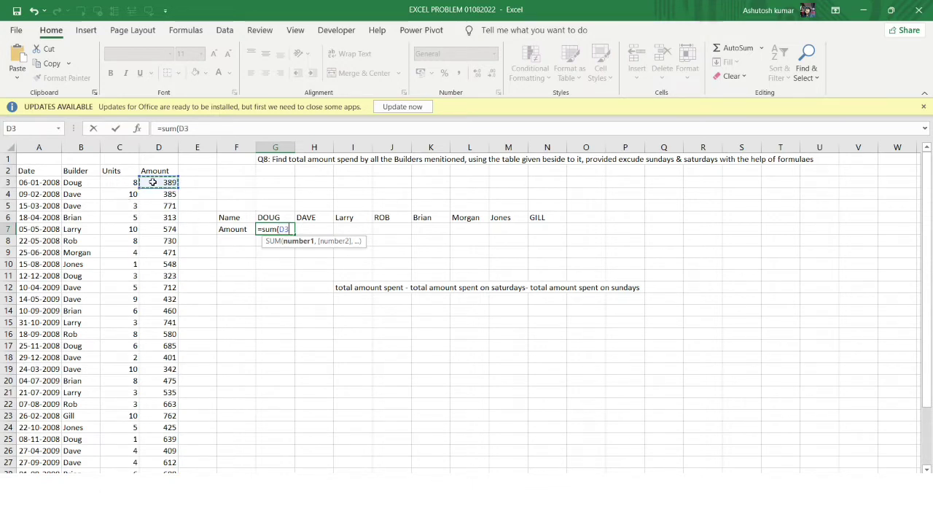
{"action": "key", "text": "BackSpace"}
{"action": "key", "text": "BackSpace"}
{"action": "key", "text": "BackSpace"}
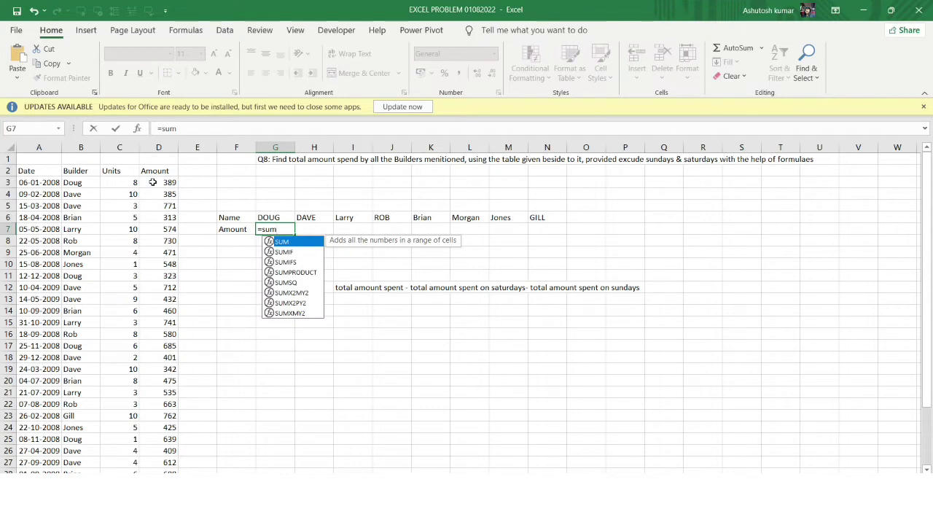
{"action": "type", "text": "if("}
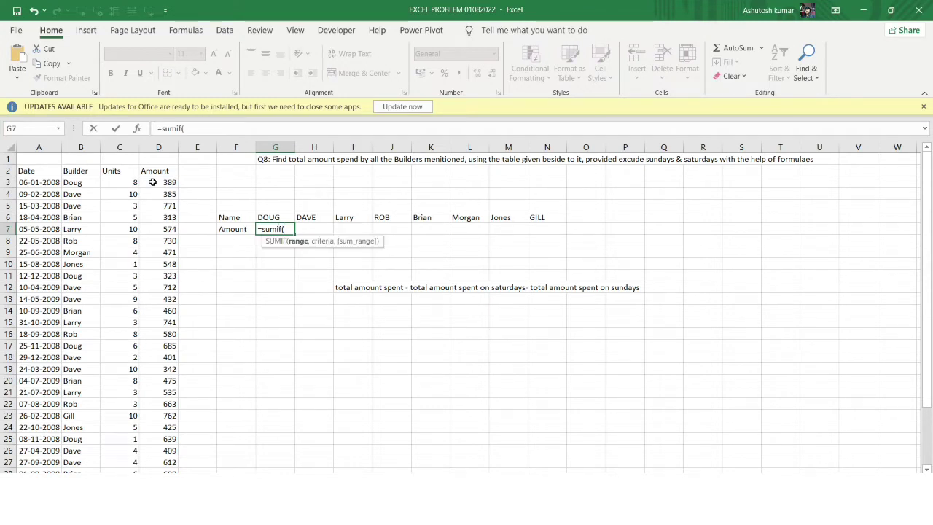
{"action": "left_click", "coordinate": [153, 182]}
{"action": "left_click", "coordinate": [75, 183]}
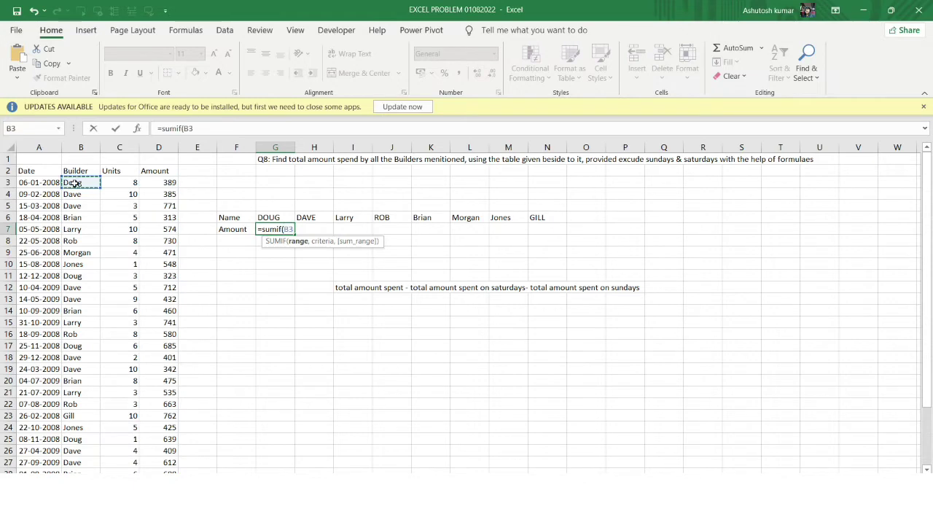
{"action": "key", "text": "ctrl+shift+Down"}
{"action": "type", "text": ","}
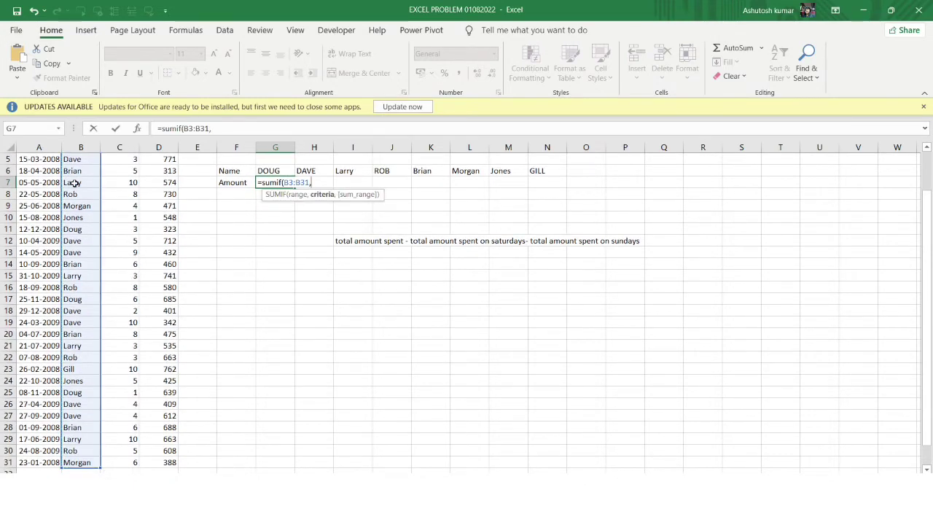
Add DOUG's name in G6 as the criterion and D3:D31 as the sum range
{"action": "left_click", "coordinate": [275, 172]}
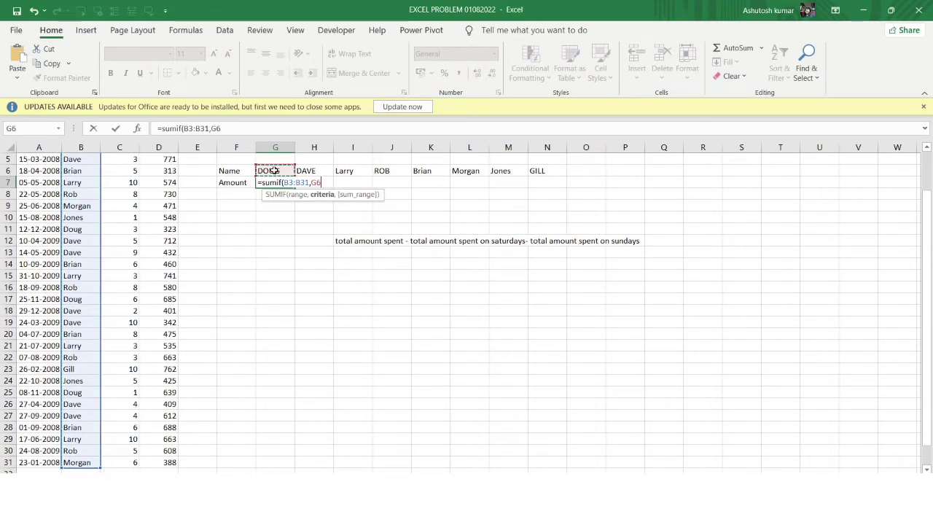
{"action": "scroll", "coordinate": [324, 281], "scroll_direction": "up", "scroll_amount": 2}
{"action": "type", "text": ","}
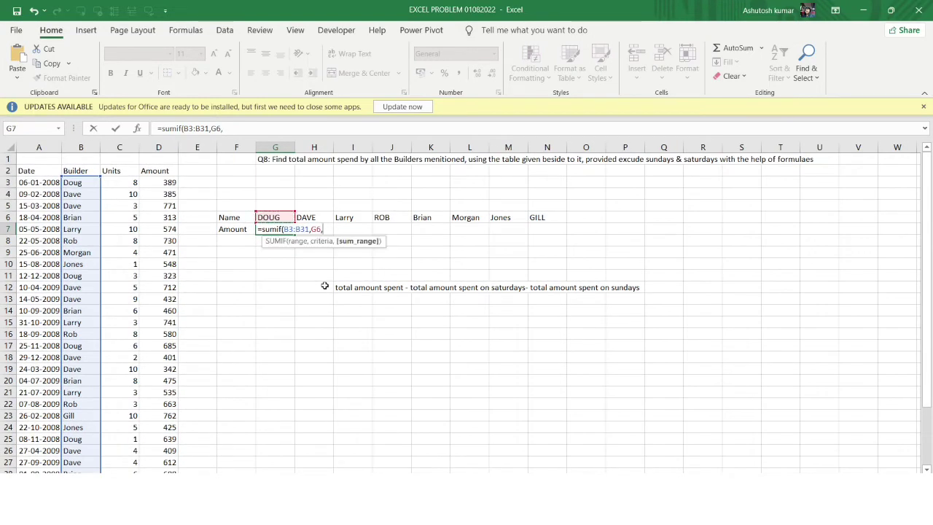
{"action": "left_click", "coordinate": [160, 185]}
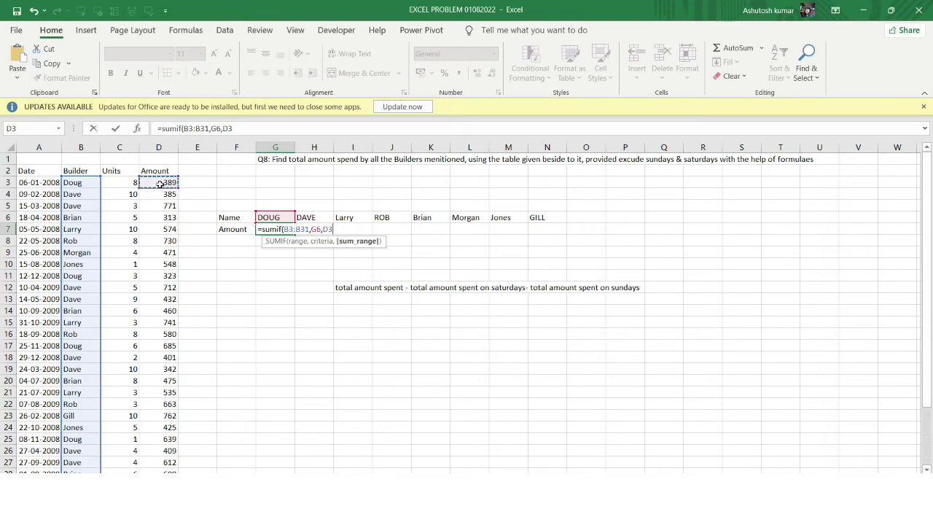
{"action": "key", "text": "ctrl+shift+Down"}
{"action": "scroll", "coordinate": [333, 263], "scroll_direction": "up", "scroll_amount": 2}
{"action": "scroll", "coordinate": [334, 262], "scroll_direction": "down", "scroll_amount": 1}
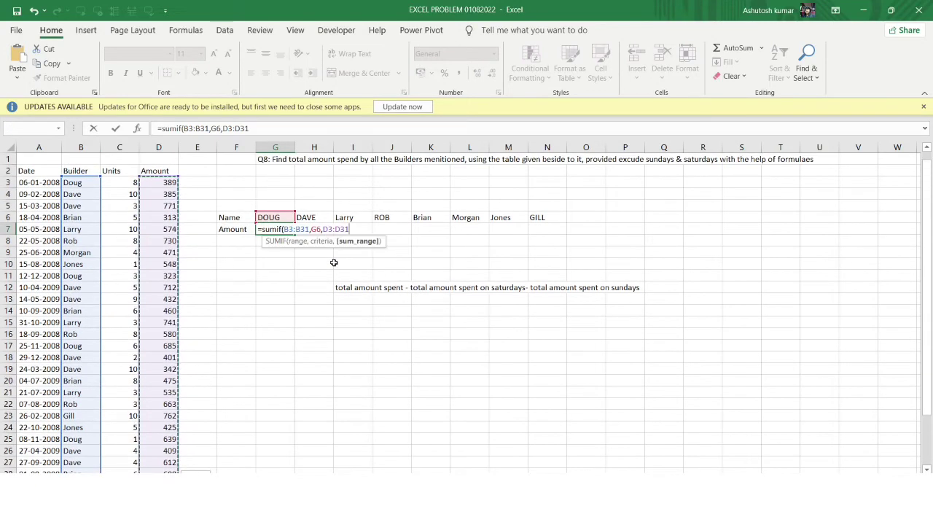
{"action": "left_click_drag", "start_coordinate": [183, 129], "coordinate": [210, 129]}
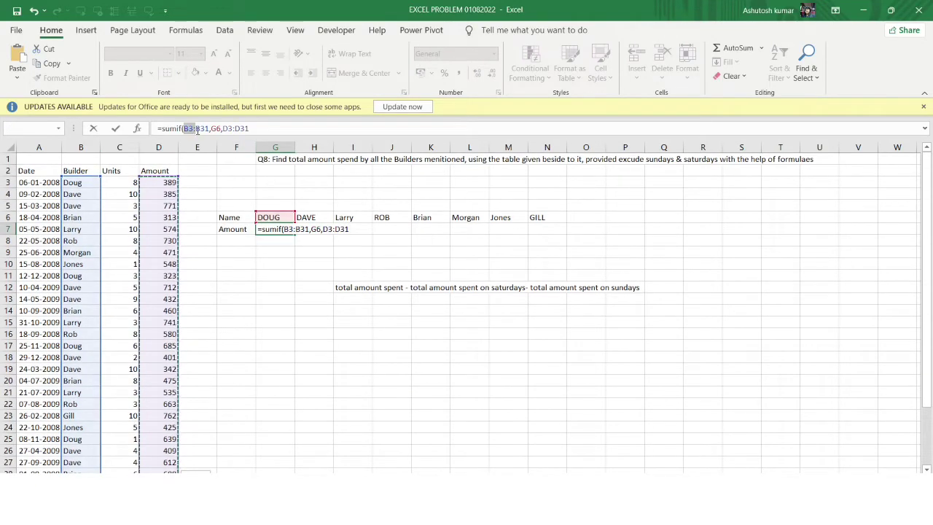
Make the SUMIF ranges absolute, commit DOUG's total of 2036, and fill it across to GILL
{"action": "key", "text": "F4"}
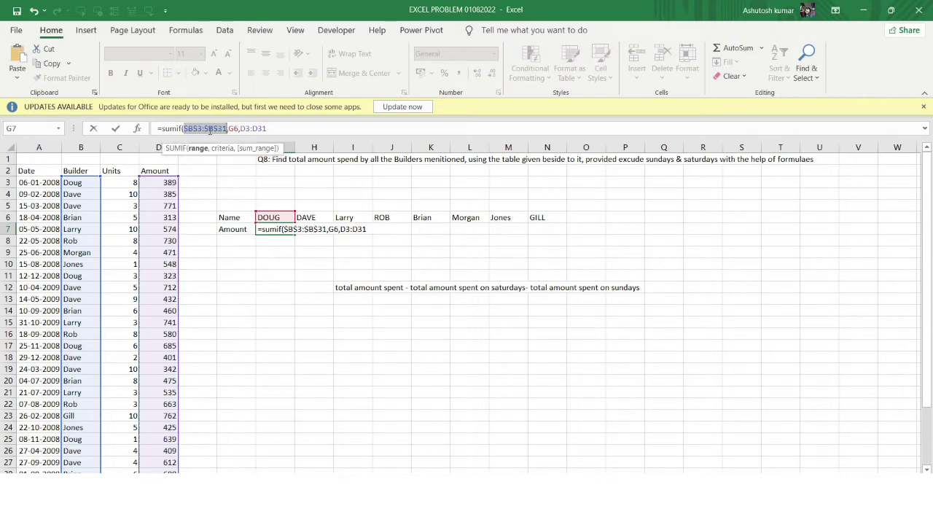
{"action": "mouse_move", "coordinate": [239, 128]}
{"action": "left_mouse_down"}
{"action": "mouse_move", "coordinate": [269, 129]}
{"action": "mouse_move", "coordinate": [228, 129]}
{"action": "left_mouse_up"}
{"action": "key", "text": "F4"}
{"action": "key", "text": "F4"}
{"action": "key", "text": "F4"}
{"action": "key", "text": "F4"}
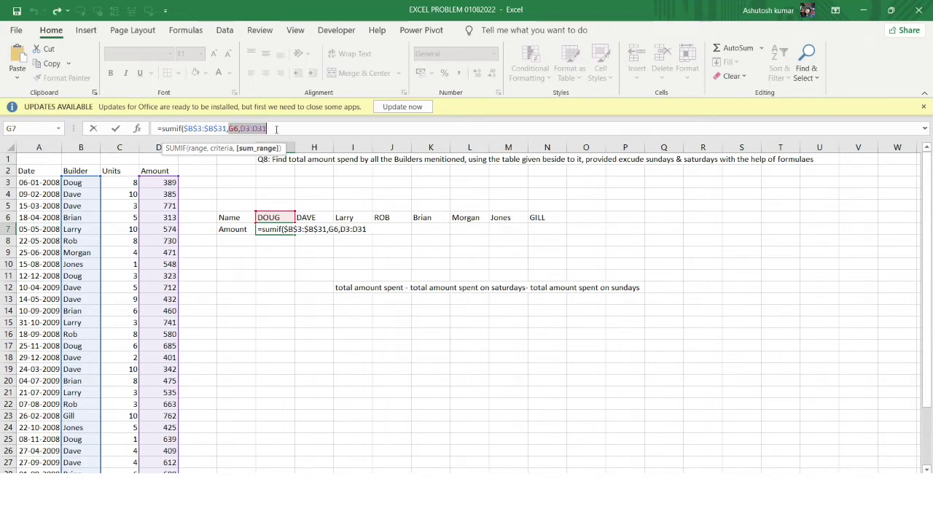
{"action": "left_click_drag", "start_coordinate": [276, 129], "coordinate": [241, 128]}
{"action": "key", "text": "F4"}
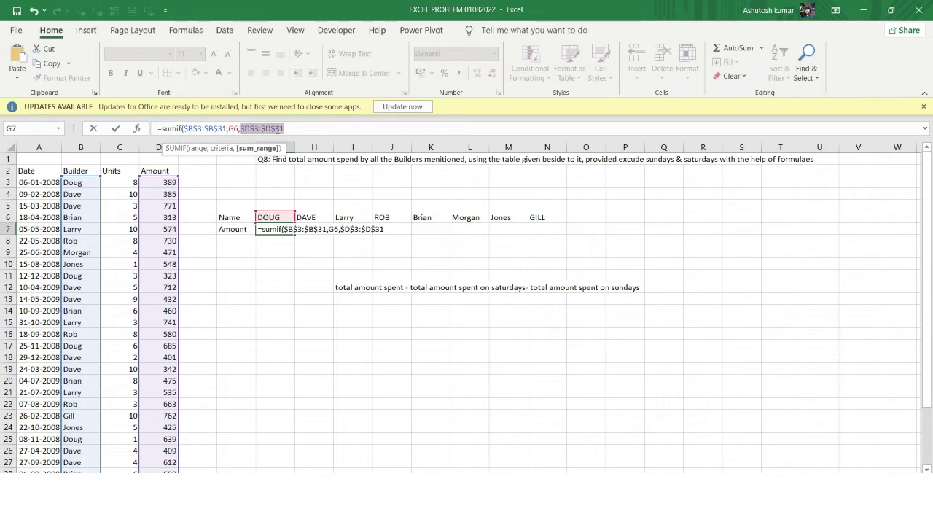
{"action": "left_click", "coordinate": [361, 130]}
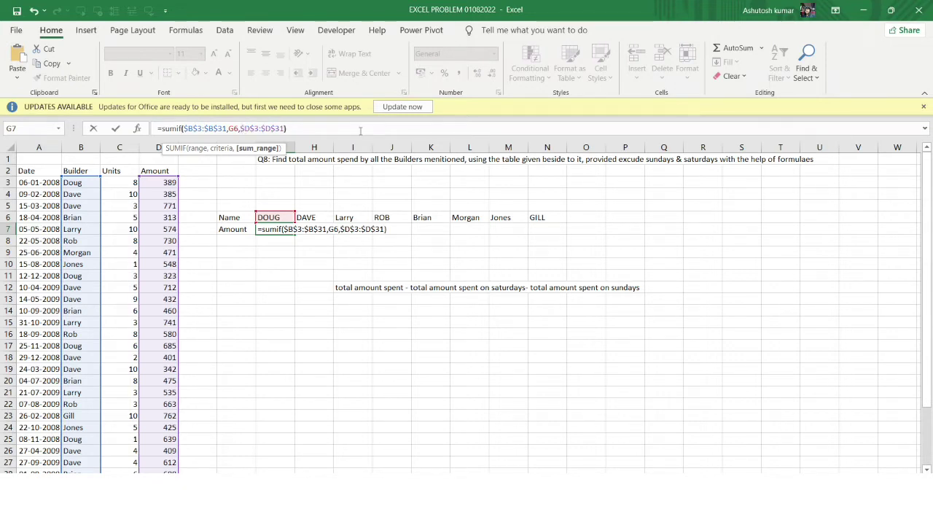
{"action": "key", "text": "Return"}
{"action": "left_click", "coordinate": [274, 228]}
{"action": "left_click_drag", "start_coordinate": [295, 234], "coordinate": [567, 237]}
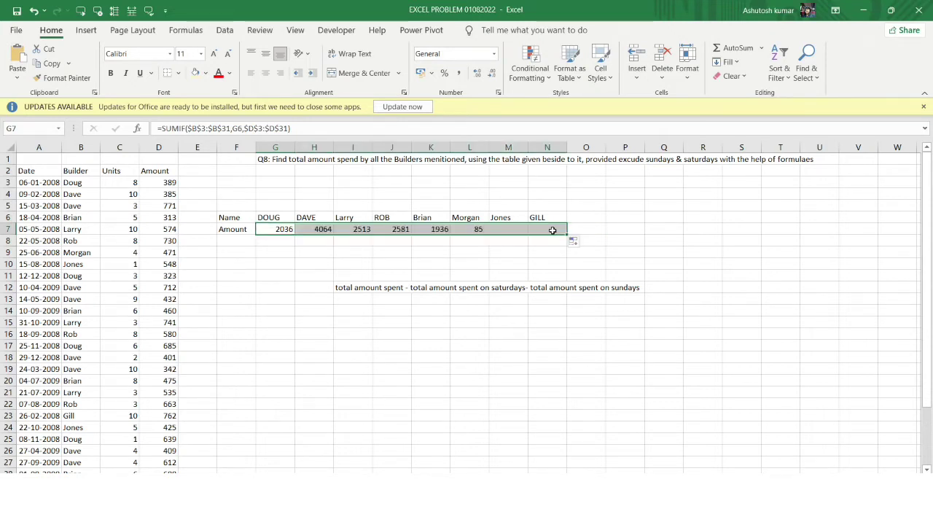
Check the copied SUMIF totals for GILL and Jones, then select the Builder column
{"action": "left_click", "coordinate": [487, 251]}
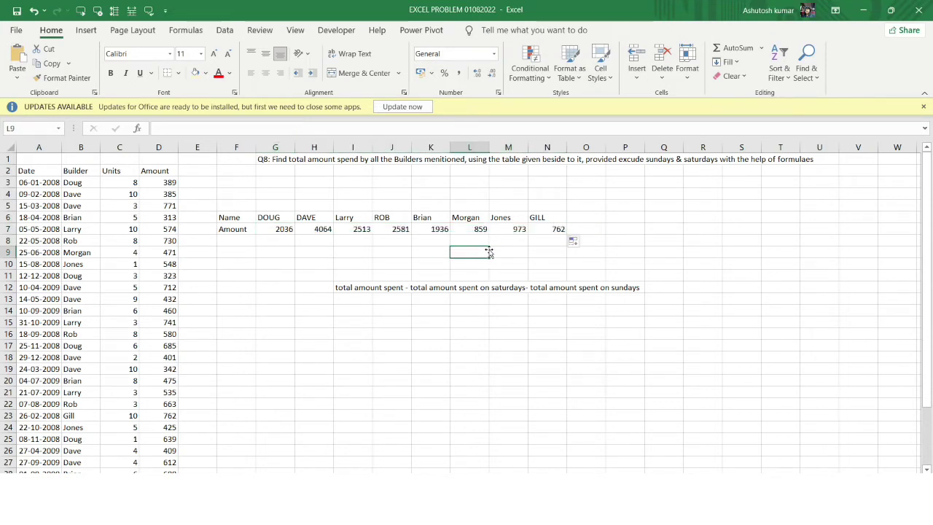
{"action": "left_click", "coordinate": [551, 217]}
{"action": "left_click", "coordinate": [557, 230]}
{"action": "left_click", "coordinate": [515, 217]}
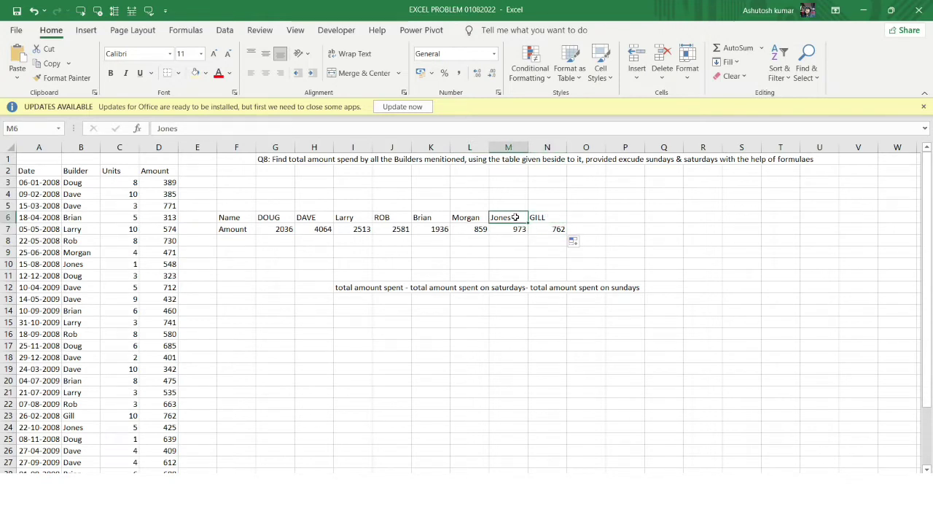
{"action": "left_click", "coordinate": [522, 231]}
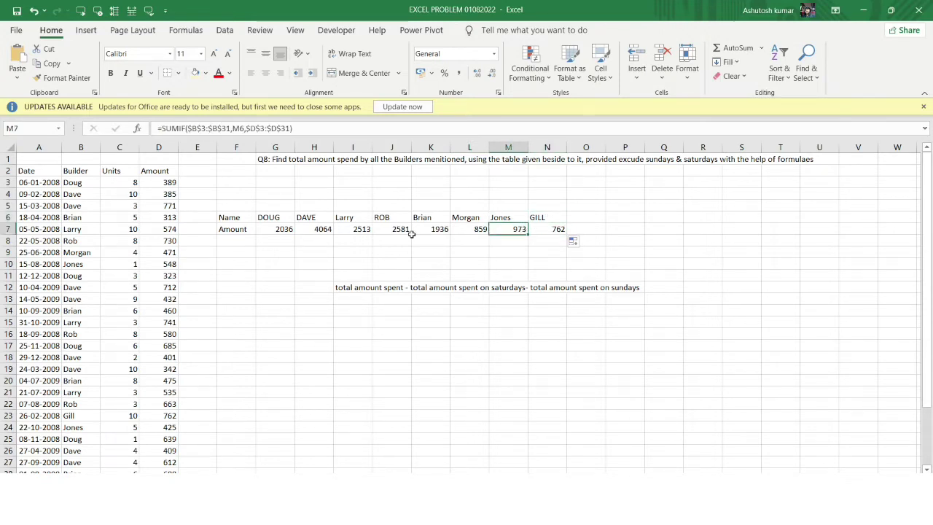
{"action": "left_click_drag", "start_coordinate": [280, 229], "coordinate": [561, 232]}
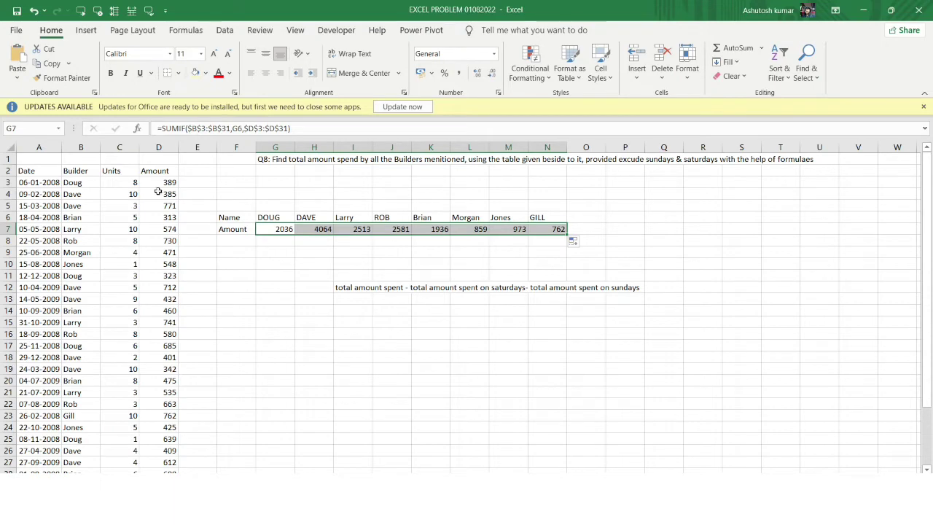
{"action": "left_click", "coordinate": [79, 148]}
{"action": "right_click", "coordinate": [78, 149]}
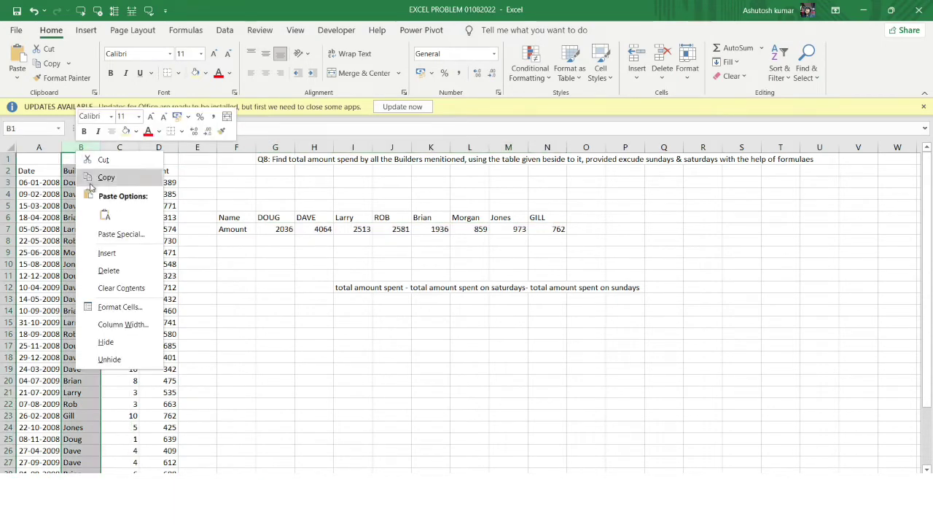
Insert a new column B headed 'weekday' and begin a formula in B3
{"action": "left_click", "coordinate": [109, 253]}
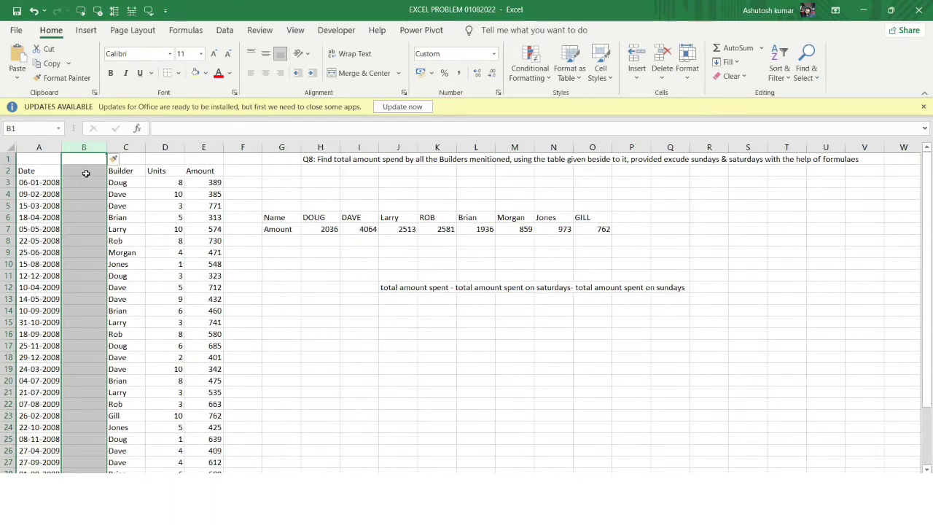
{"action": "left_click", "coordinate": [86, 173]}
{"action": "type", "text": "weekday"}
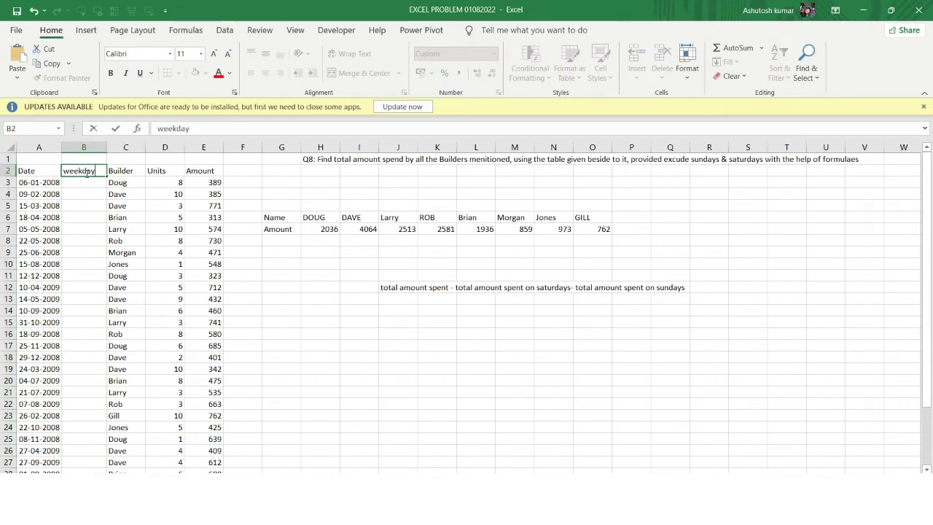
{"action": "key", "text": "Return"}
{"action": "type", "text": "="}
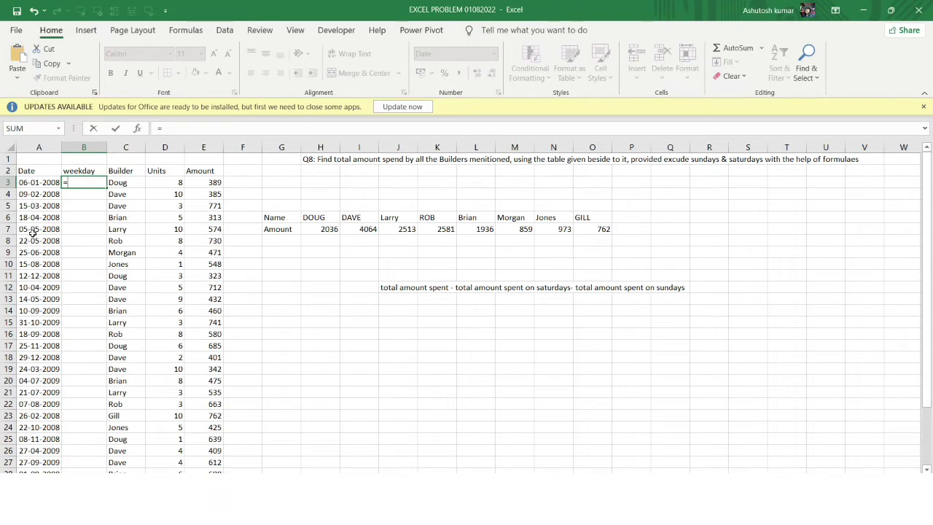
Enter =TEXT(A3,"dddd") in B3 so the first date shows Sunday
{"action": "type", "text": "text("}
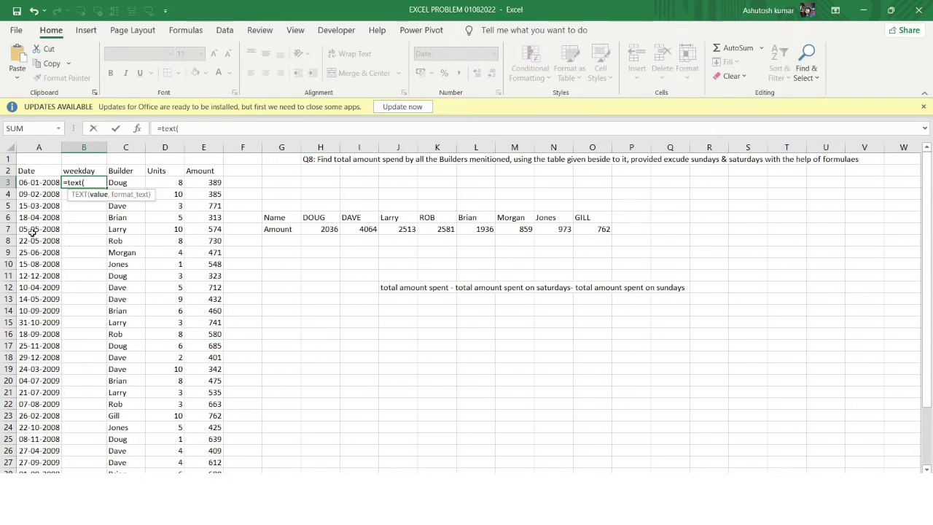
{"action": "left_click", "coordinate": [40, 182]}
{"action": "type", "text": ","}
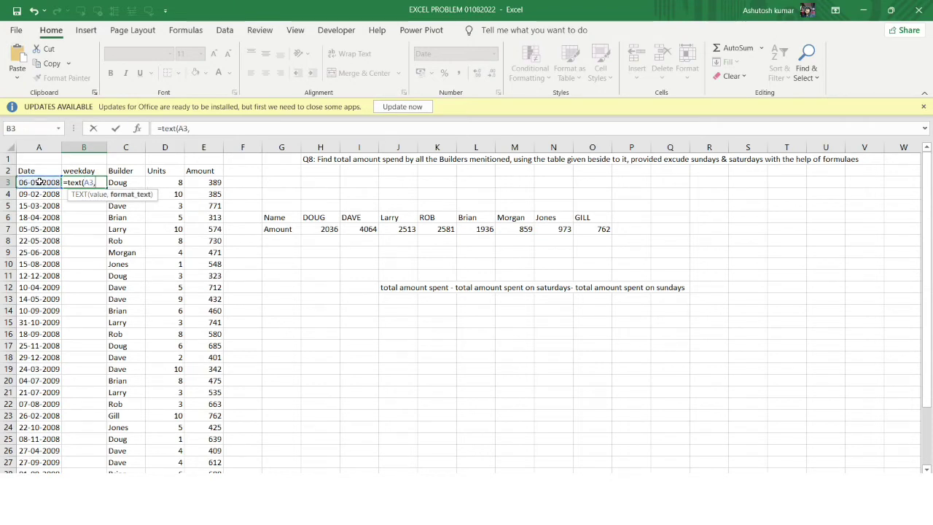
{"action": "type", "text": "\"dddd\")"}
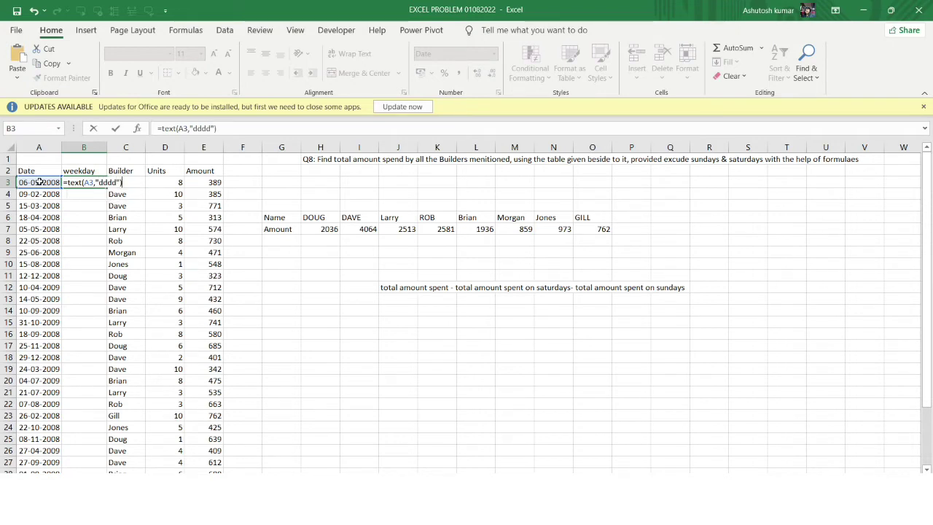
{"action": "key", "text": "Return"}
{"action": "key", "text": "Left"}
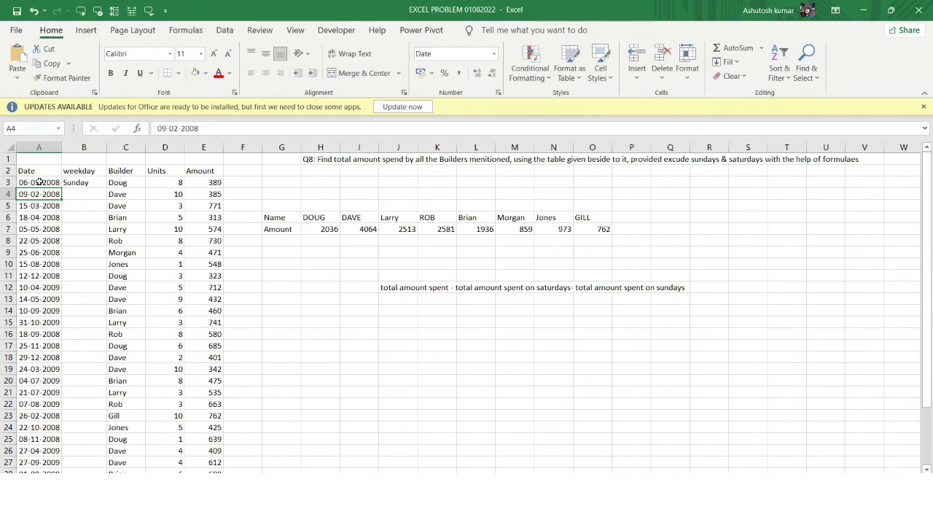
{"action": "key", "text": "ctrl+shift+Down"}
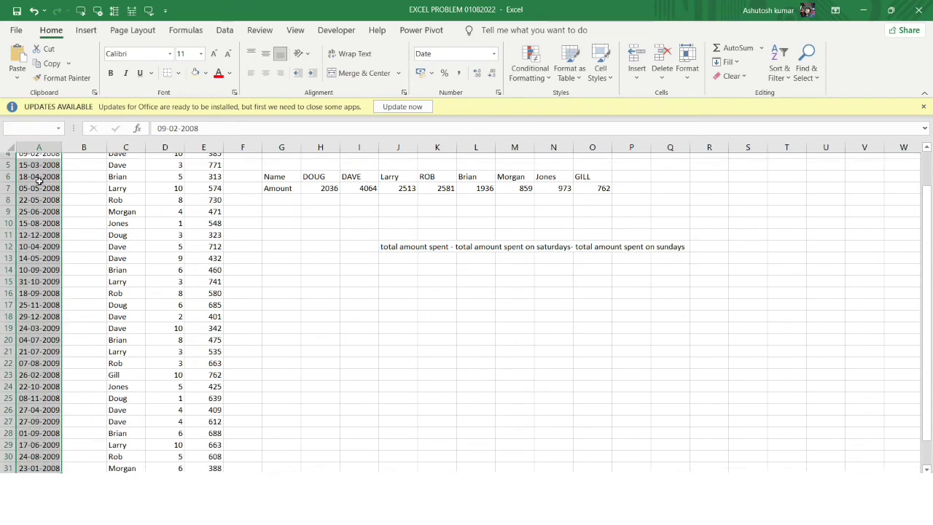
Fill the weekday formula down B3:B31 with Ctrl+D and spot-check B3 and B5
{"action": "key", "text": "Right"}
{"action": "key", "text": "ctrl+shift+Up"}
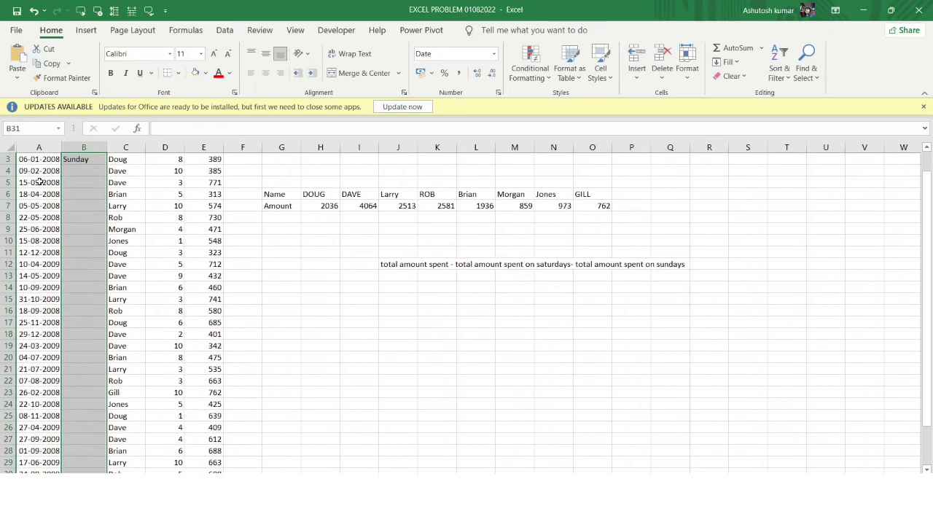
{"action": "key", "text": "ctrl+d"}
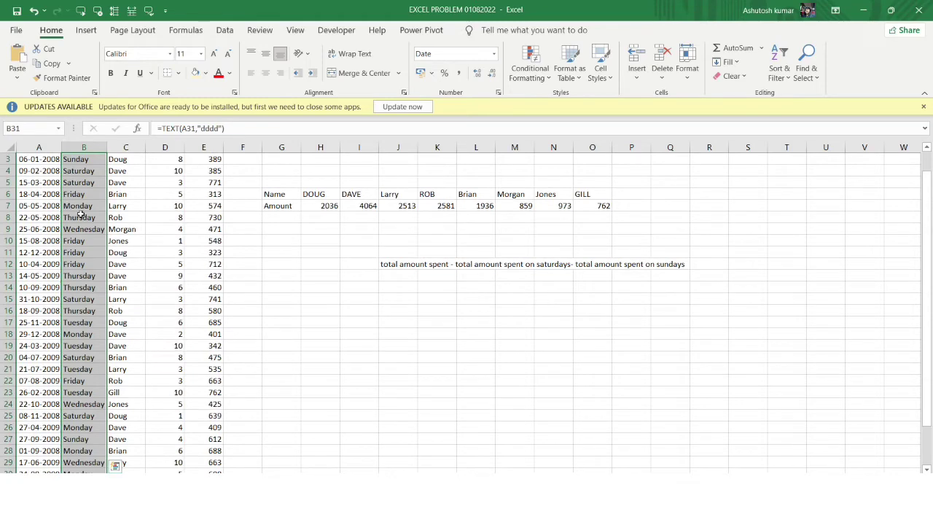
{"action": "left_click", "coordinate": [82, 217]}
{"action": "scroll", "coordinate": [81, 216], "scroll_direction": "up", "scroll_amount": 1}
{"action": "left_click", "coordinate": [93, 181]}
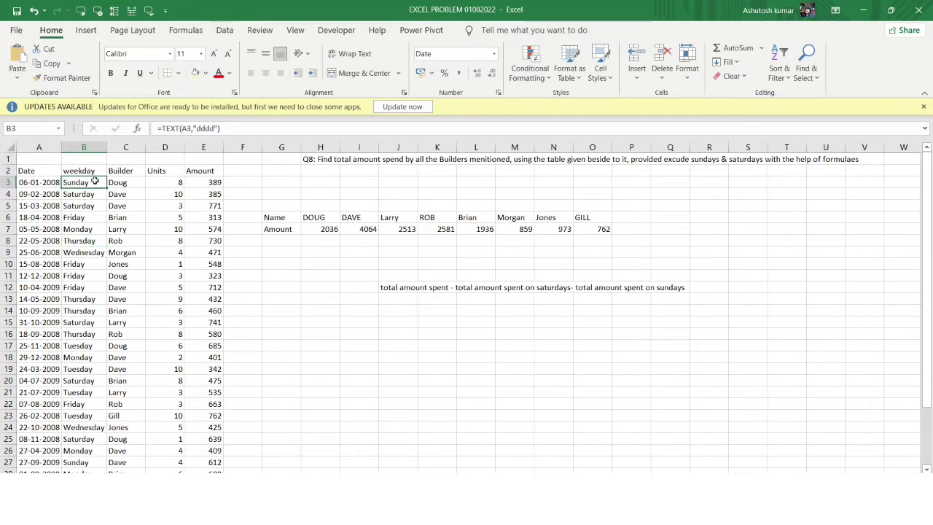
{"action": "left_click", "coordinate": [102, 210]}
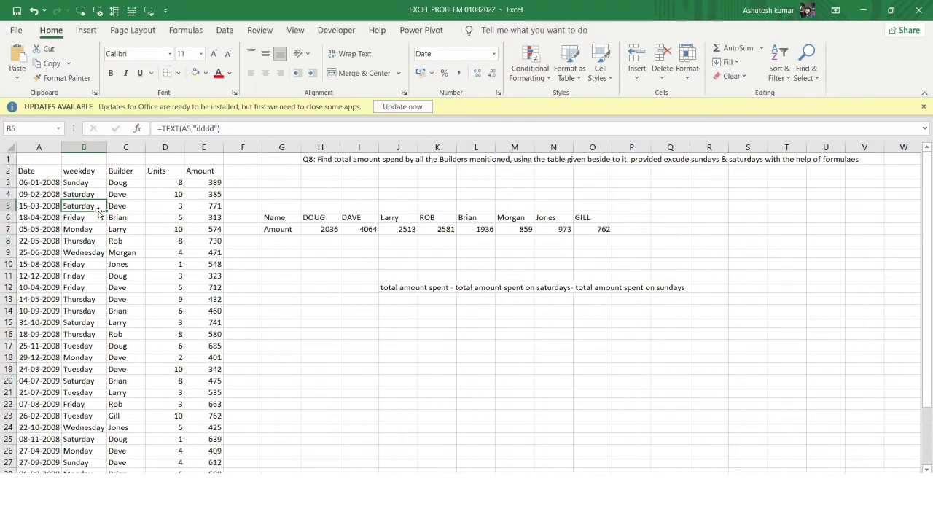
{"action": "left_click", "coordinate": [47, 208]}
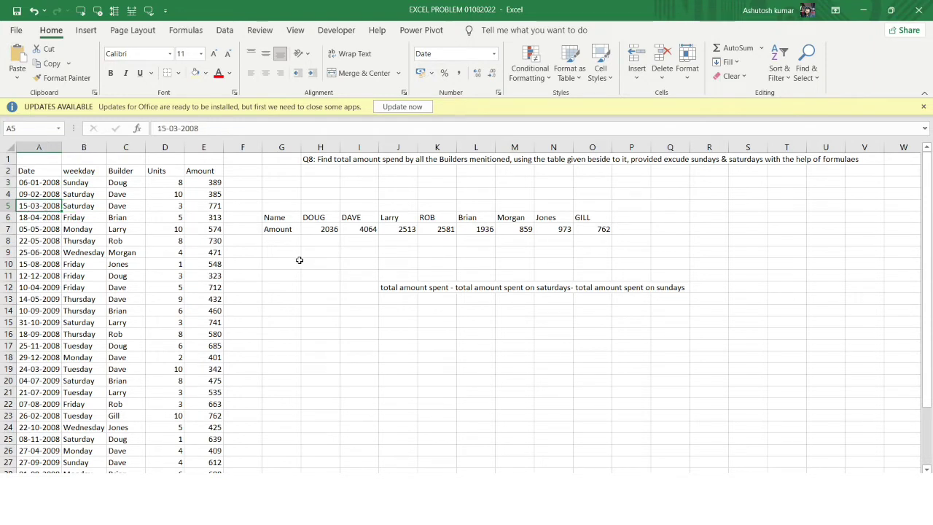
{"action": "double_click", "coordinate": [315, 242]}
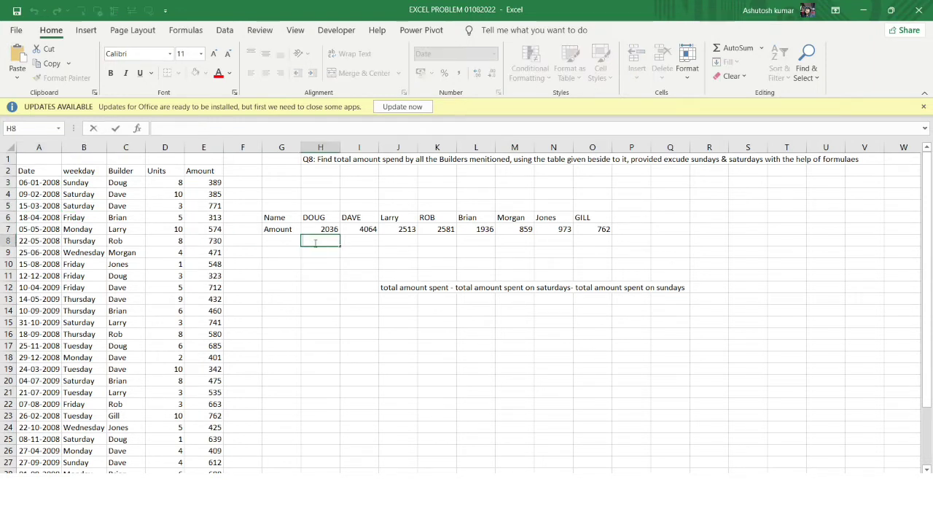
Start =SUMIFS( in H8 with the Amount range E3:E31, fixing the misspelled function name
{"action": "type", "text": "=sumi"}
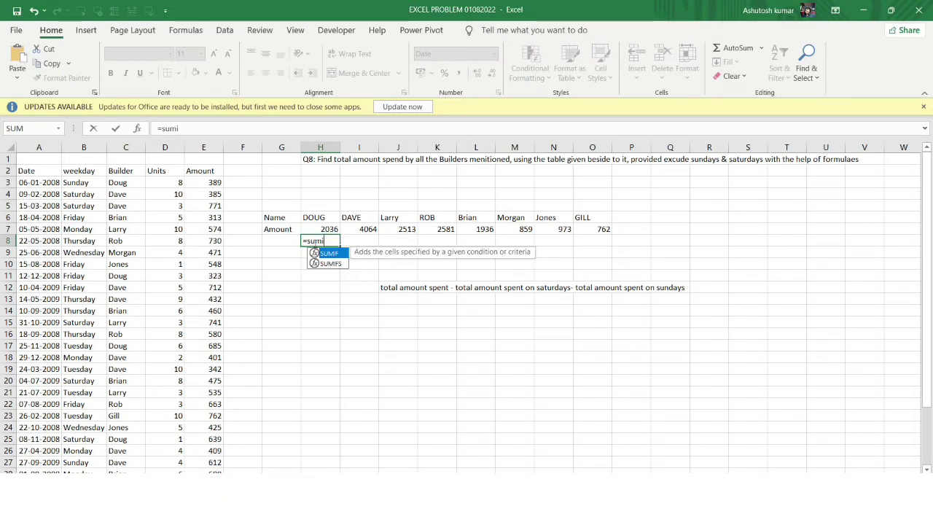
{"action": "type", "text": "ifs("}
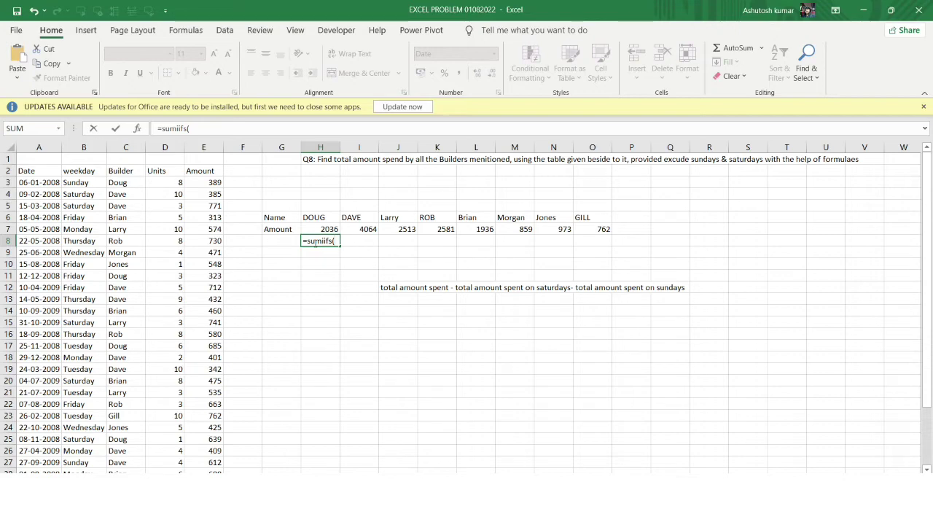
{"action": "left_click_drag", "start_coordinate": [206, 182], "coordinate": [207, 449]}
{"action": "type", "text": ","}
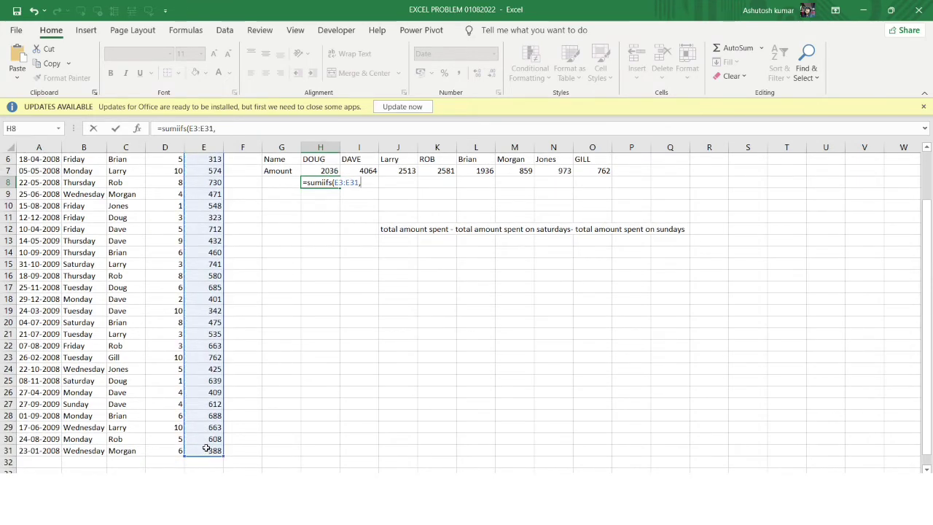
{"action": "scroll", "coordinate": [281, 358], "scroll_direction": "up", "scroll_amount": 2}
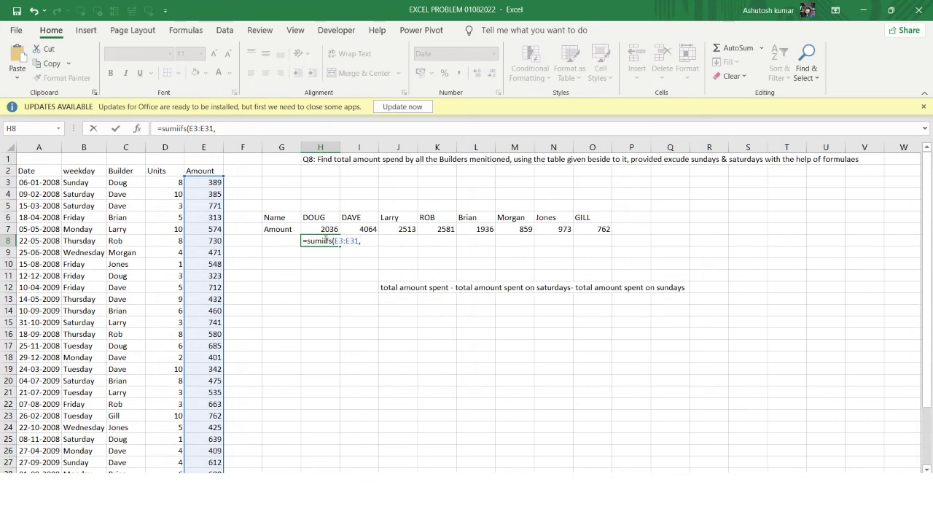
{"action": "left_click", "coordinate": [325, 240]}
{"action": "key", "text": "BackSpace"}
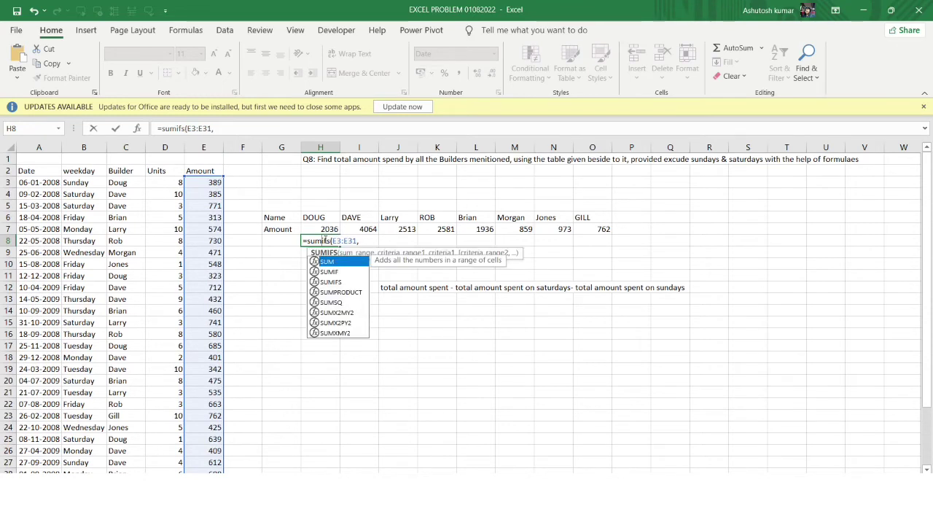
{"action": "left_click", "coordinate": [373, 240]}
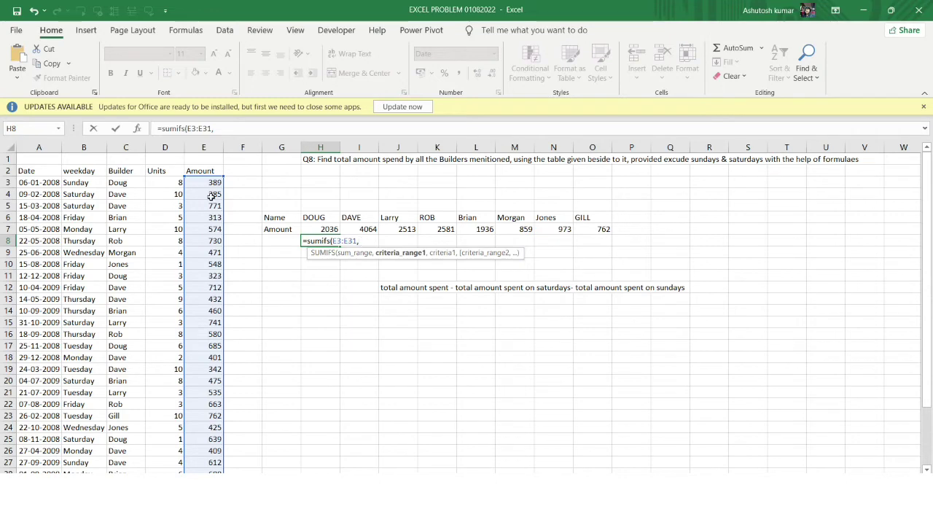
Add criteria C3:C31 matching DOUG in H6 and B3:B31 matching Saturday in B4
{"action": "left_click_drag", "start_coordinate": [127, 182], "coordinate": [127, 451]}
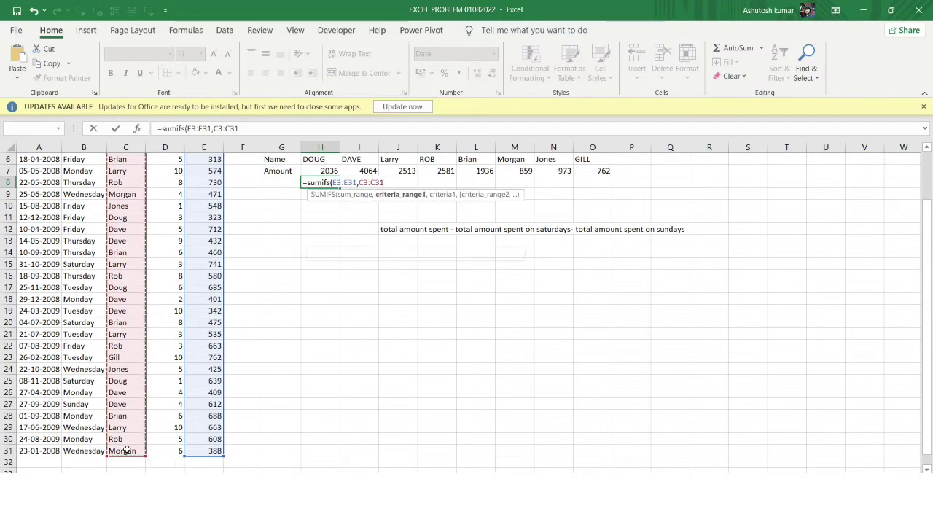
{"action": "scroll", "coordinate": [178, 386], "scroll_direction": "up", "scroll_amount": 2}
{"action": "type", "text": ","}
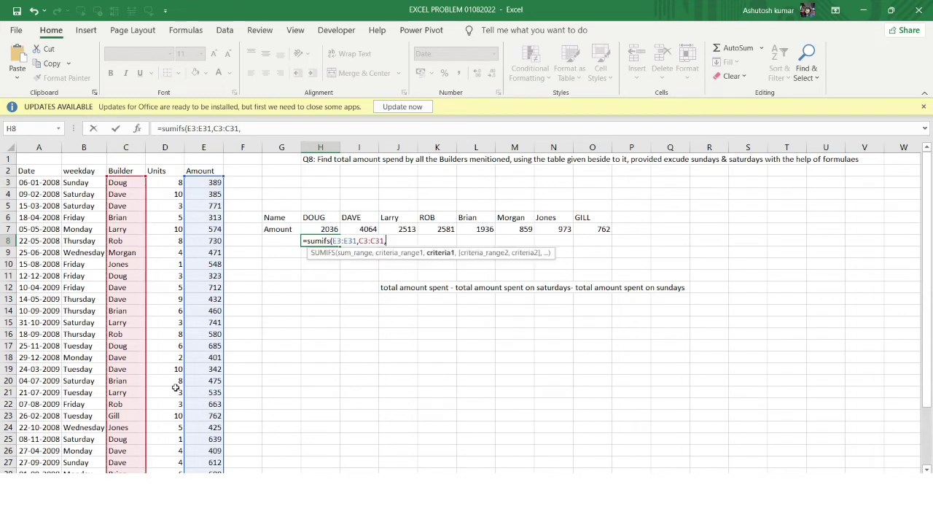
{"action": "left_click", "coordinate": [324, 219]}
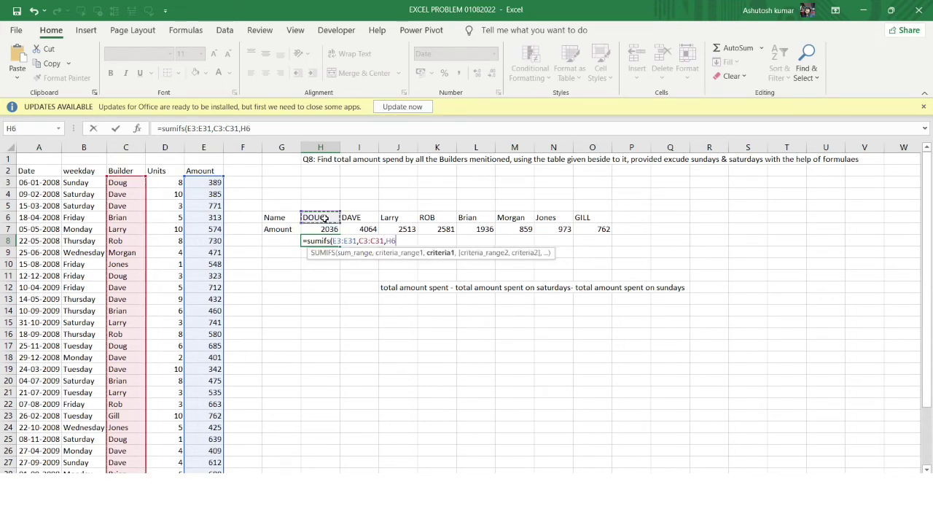
{"action": "type", "text": ","}
{"action": "left_click_drag", "start_coordinate": [88, 184], "coordinate": [87, 444]}
{"action": "scroll", "coordinate": [277, 312], "scroll_direction": "up", "scroll_amount": 2}
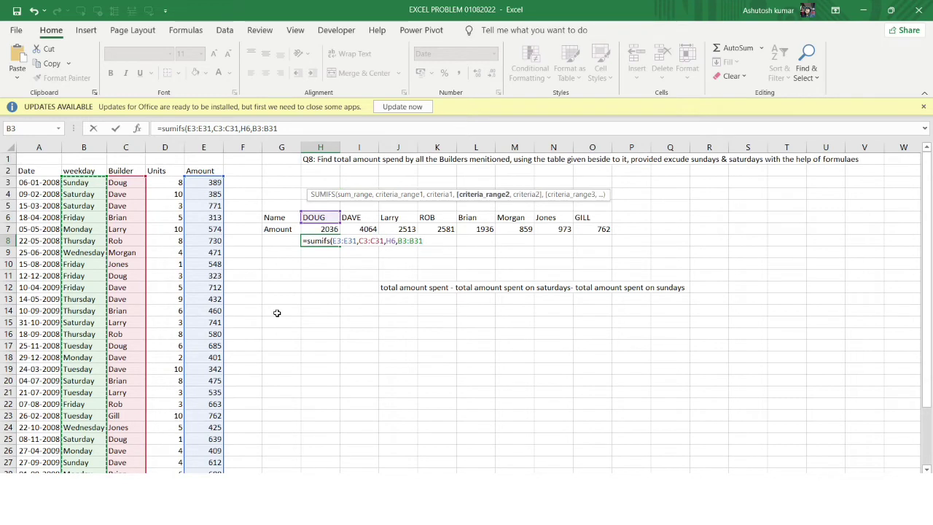
{"action": "type", "text": ","}
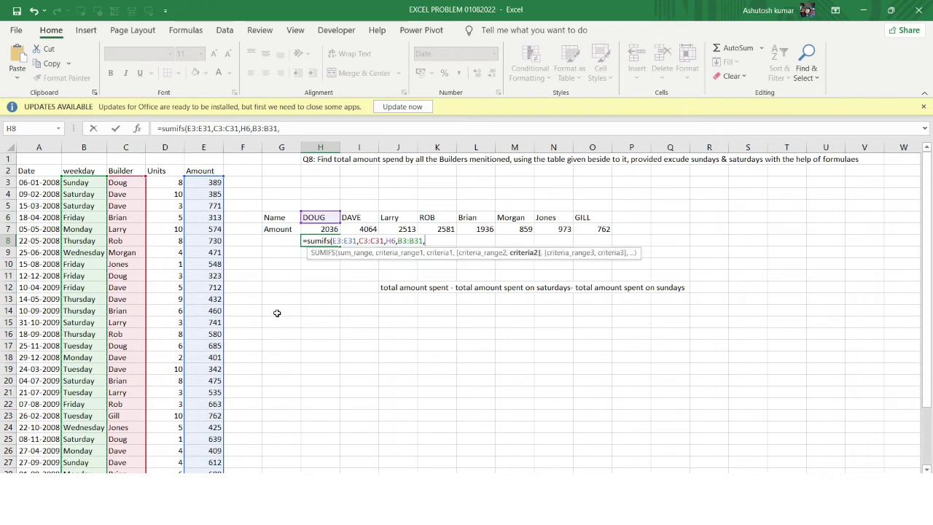
{"action": "left_click", "coordinate": [81, 193]}
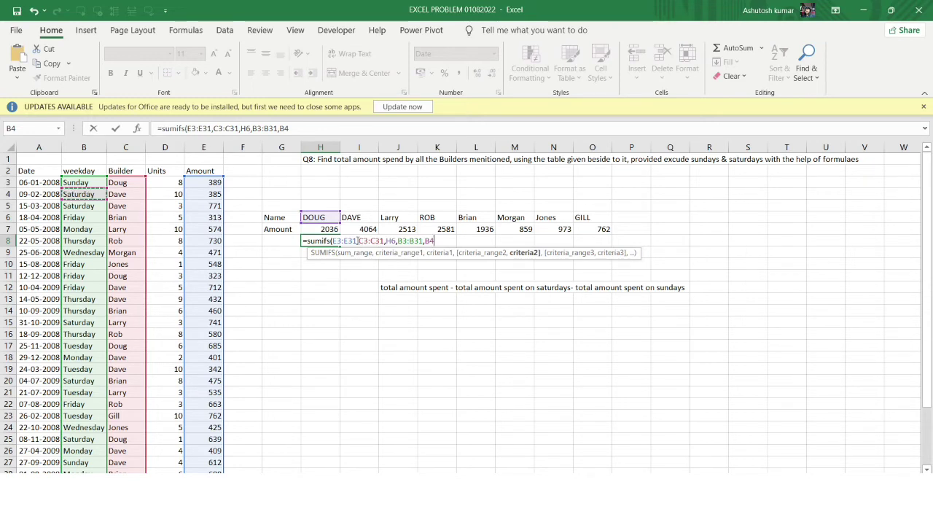
Make the E, C and B ranges and B4 absolute, close the SUMIFS, and get 639
{"action": "left_click_drag", "start_coordinate": [357, 241], "coordinate": [332, 241]}
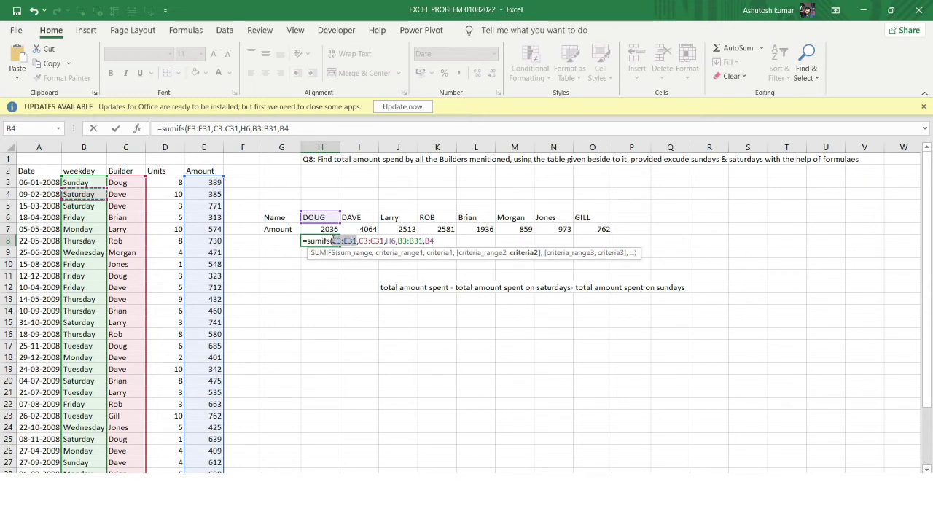
{"action": "key", "text": "F4"}
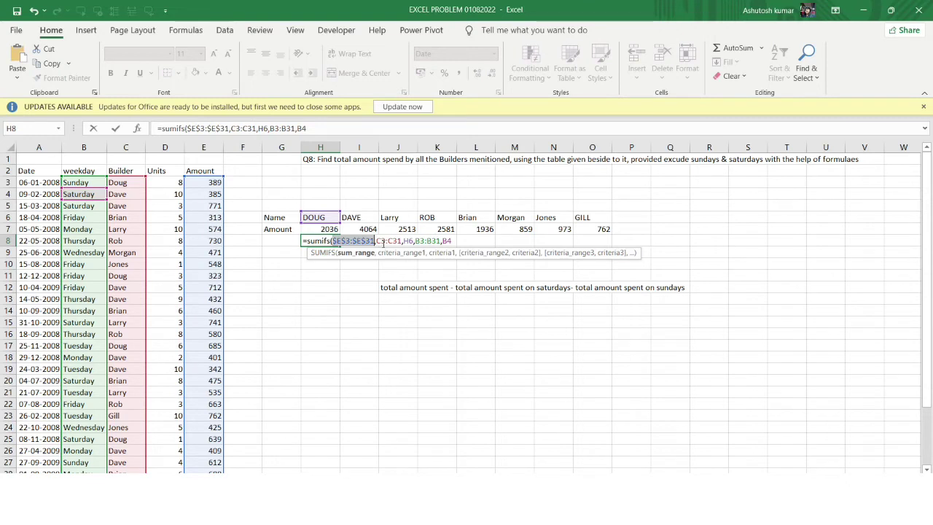
{"action": "left_click_drag", "start_coordinate": [377, 241], "coordinate": [395, 240]}
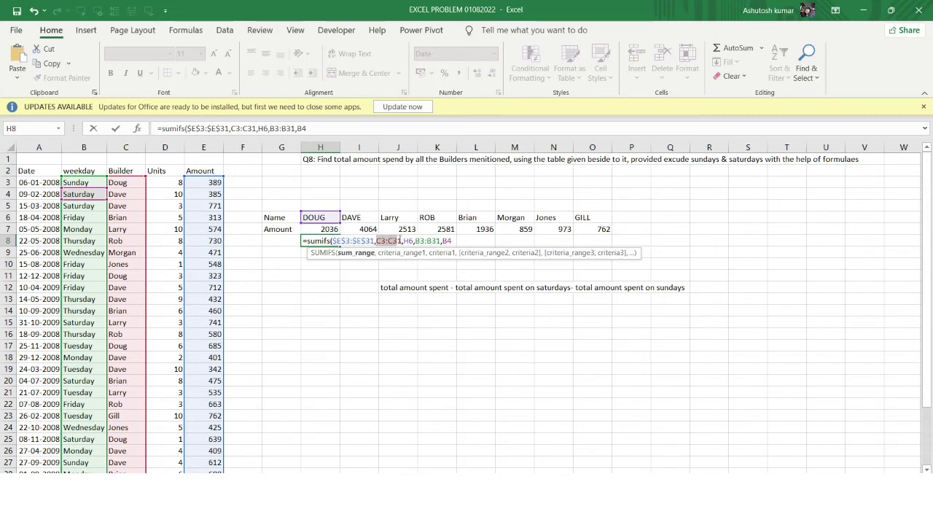
{"action": "key", "text": "F4"}
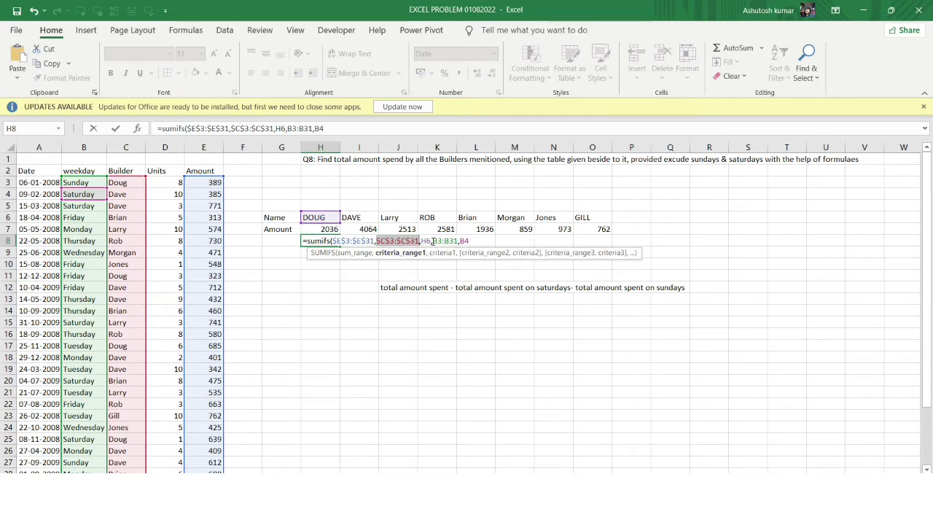
{"action": "left_click_drag", "start_coordinate": [433, 242], "coordinate": [459, 241]}
{"action": "key", "text": "F4"}
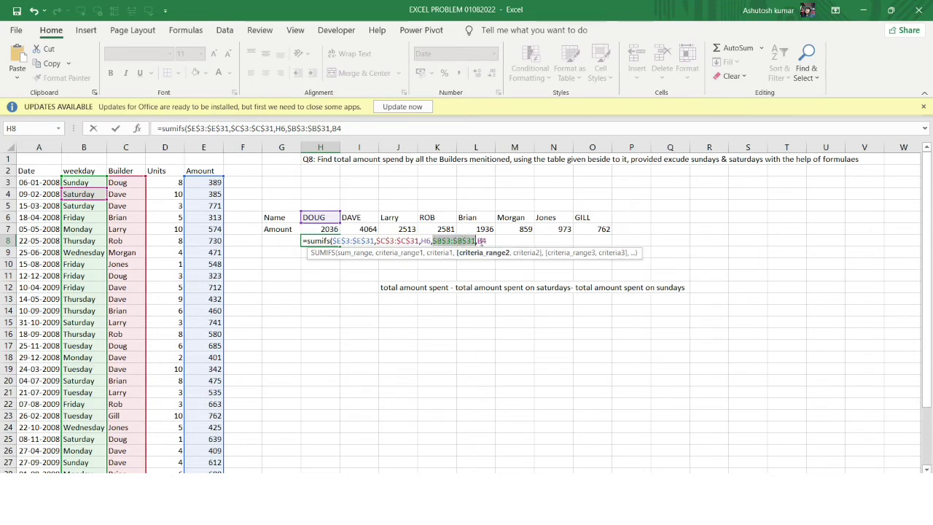
{"action": "left_click_drag", "start_coordinate": [477, 241], "coordinate": [488, 241]}
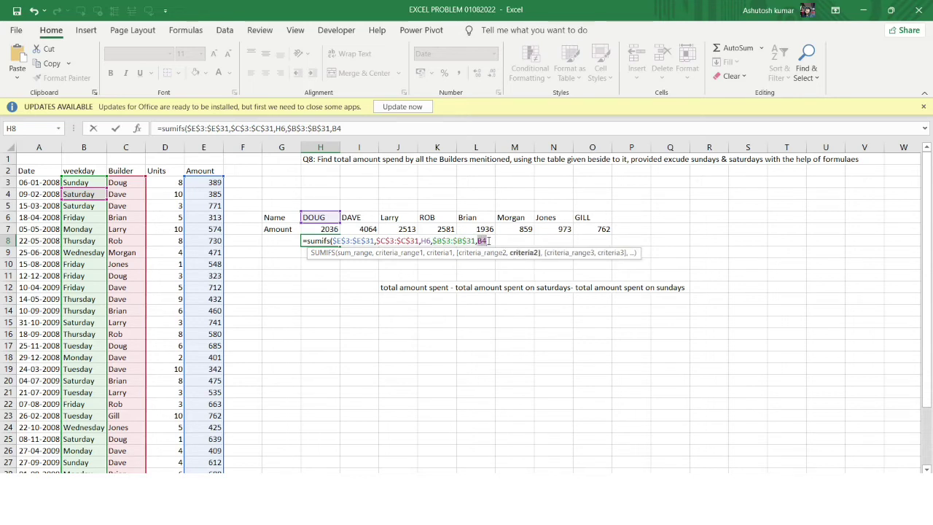
{"action": "key", "text": "F4"}
{"action": "left_click", "coordinate": [499, 242]}
{"action": "type", "text": ")"}
{"action": "key", "text": "Return"}
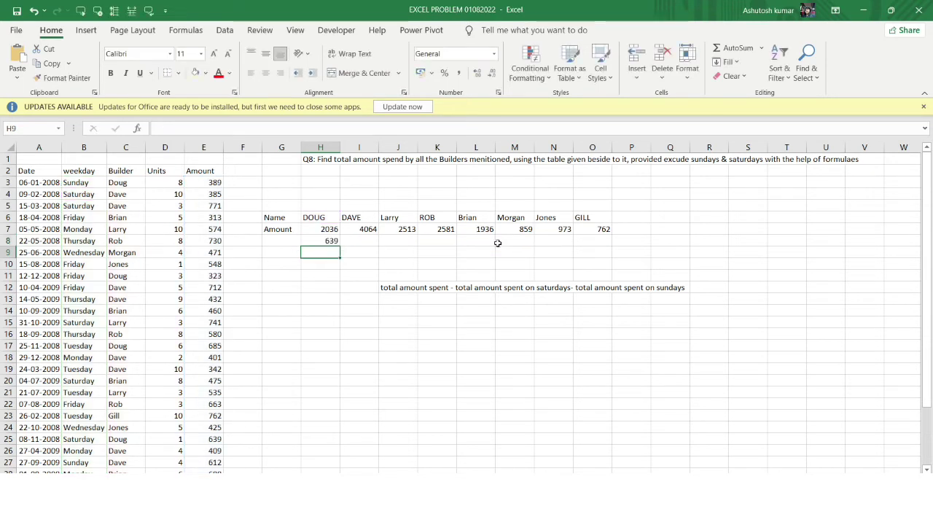
{"action": "left_click", "coordinate": [316, 238]}
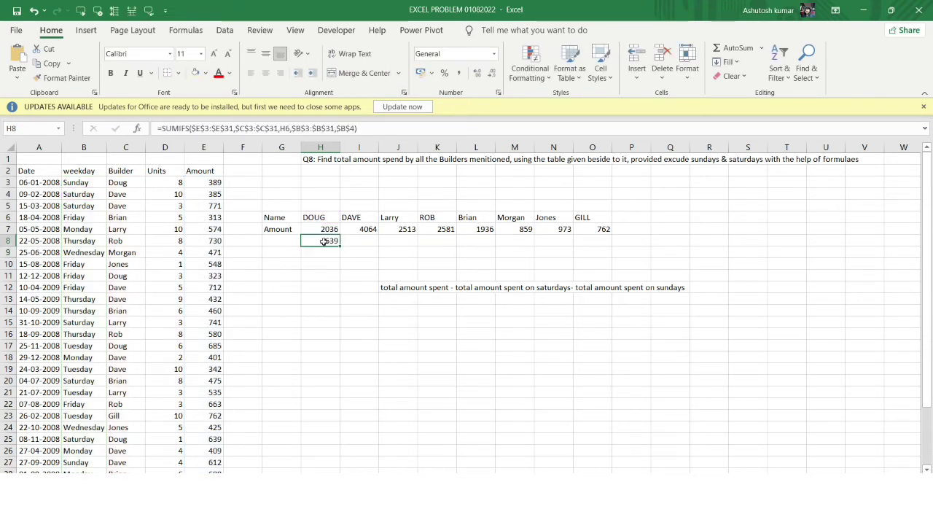
Copy the Saturday SUMIFS from H8 across to O8 and check I8 and M8
{"action": "left_click_drag", "start_coordinate": [339, 247], "coordinate": [600, 252]}
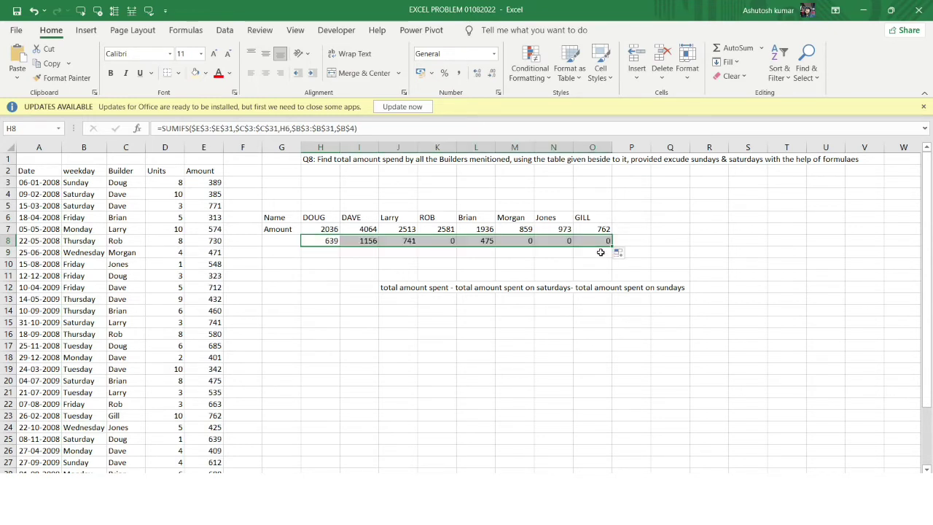
{"action": "left_click", "coordinate": [369, 241]}
{"action": "left_click", "coordinate": [512, 241]}
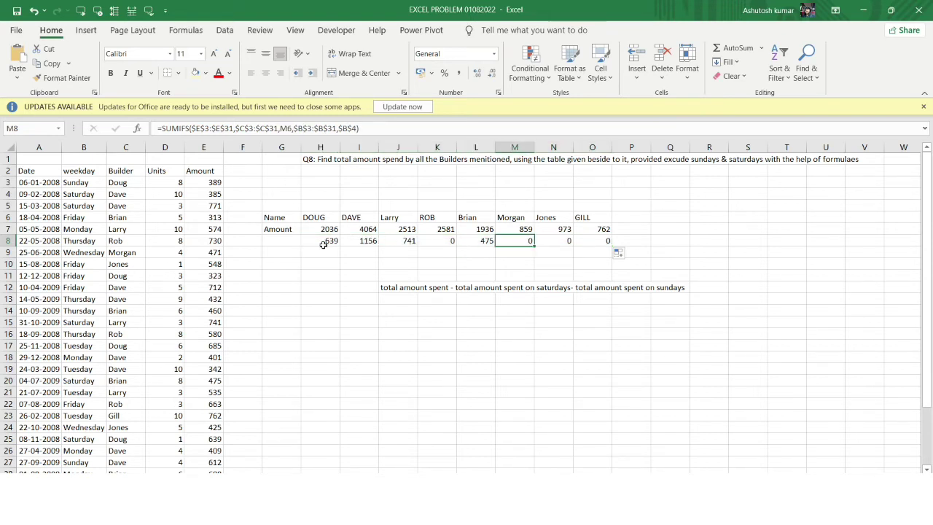
Label row 8 'Sat' in G8 and row 9 'Sun' in G9
{"action": "double_click", "coordinate": [283, 243]}
{"action": "key", "text": "Caps_Lock"}
{"action": "type", "text": "S"}
{"action": "key", "text": "Caps_Lock"}
{"action": "type", "text": "at"}
{"action": "key", "text": "Return"}
{"action": "key", "text": "Caps_Lock"}
{"action": "type", "text": "S"}
{"action": "key", "text": "Caps_Lock"}
{"action": "type", "text": "un"}
{"action": "key", "text": "Return"}
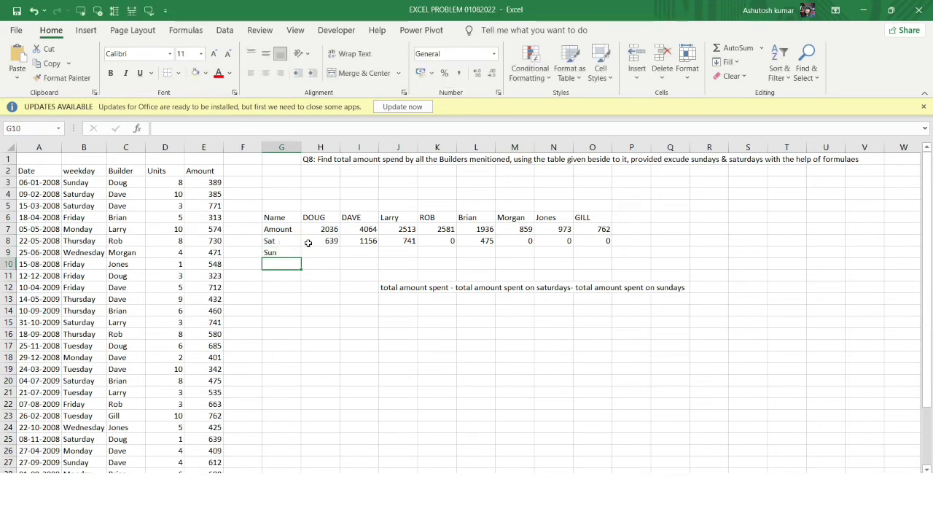
Copy the Saturday SUMIFS formula from H8, undoing an accidental edit to it
{"action": "left_click", "coordinate": [311, 241]}
{"action": "left_click_drag", "start_coordinate": [379, 128], "coordinate": [136, 129]}
{"action": "key", "text": "ctrl+c"}
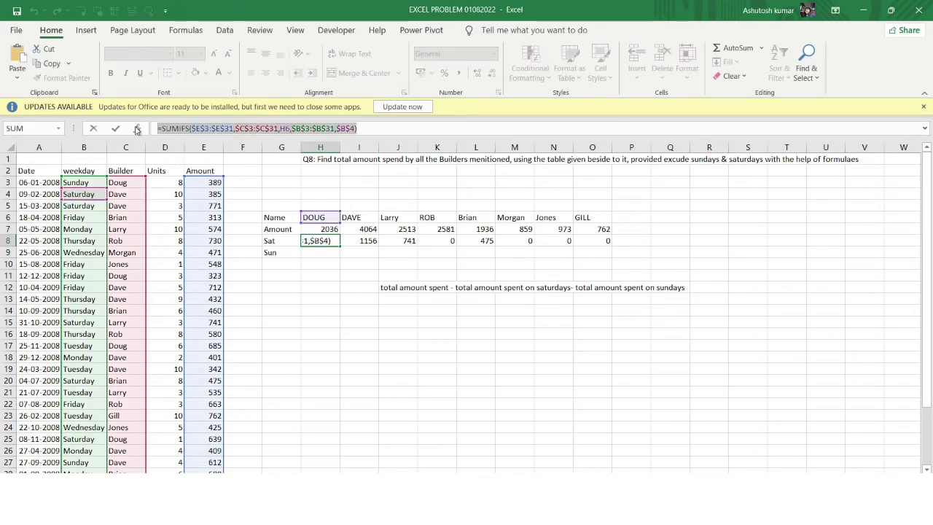
{"action": "type", "text": "="}
{"action": "left_click", "coordinate": [319, 250]}
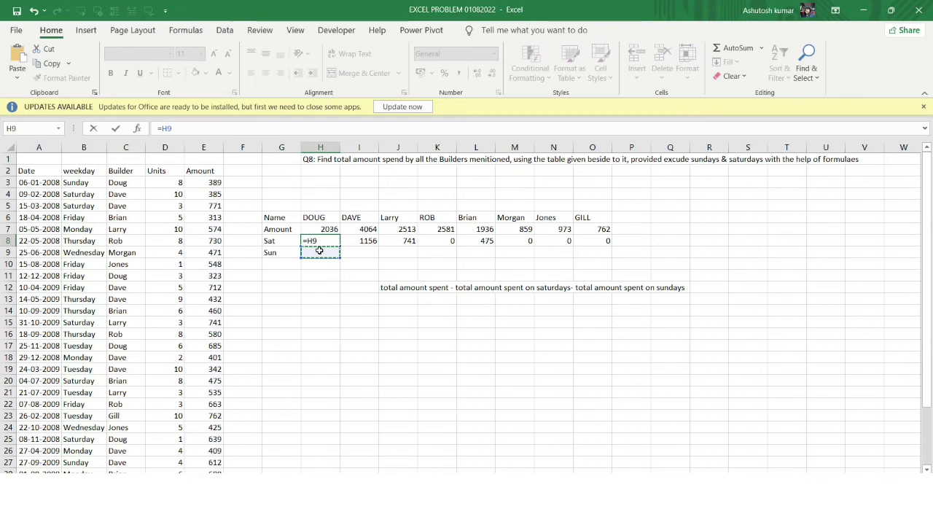
{"action": "key", "text": "ctrl+z"}
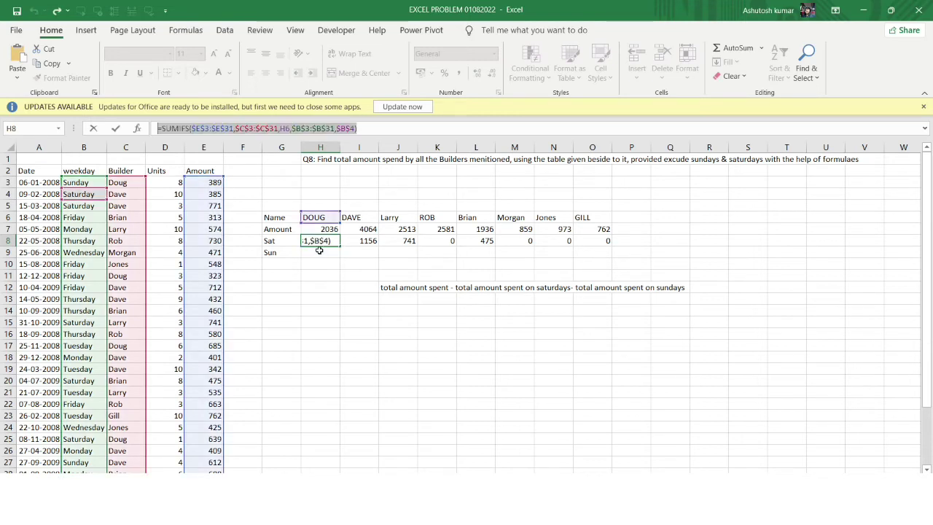
{"action": "key", "text": "Return"}
Paste the SUMIFS into H9 with its criterion changed to B3 for Sunday
{"action": "double_click", "coordinate": [327, 252]}
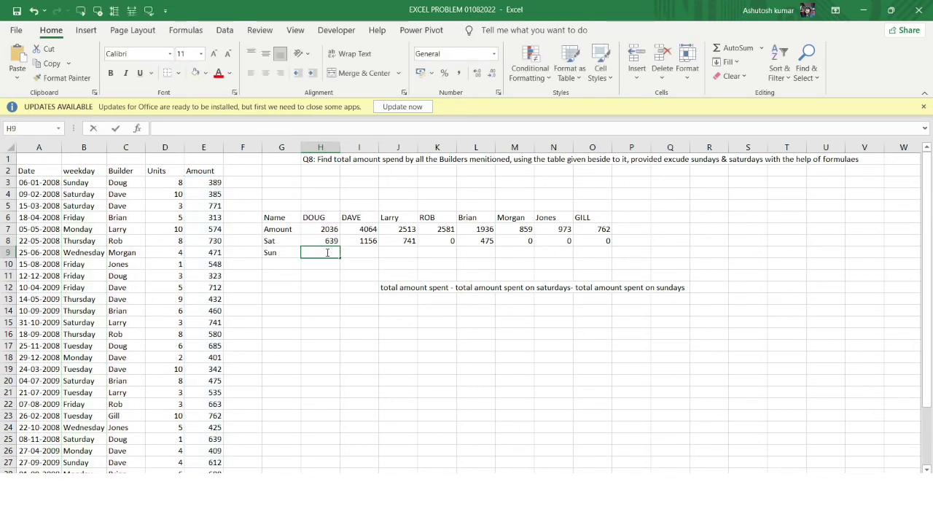
{"action": "key", "text": "ctrl+v"}
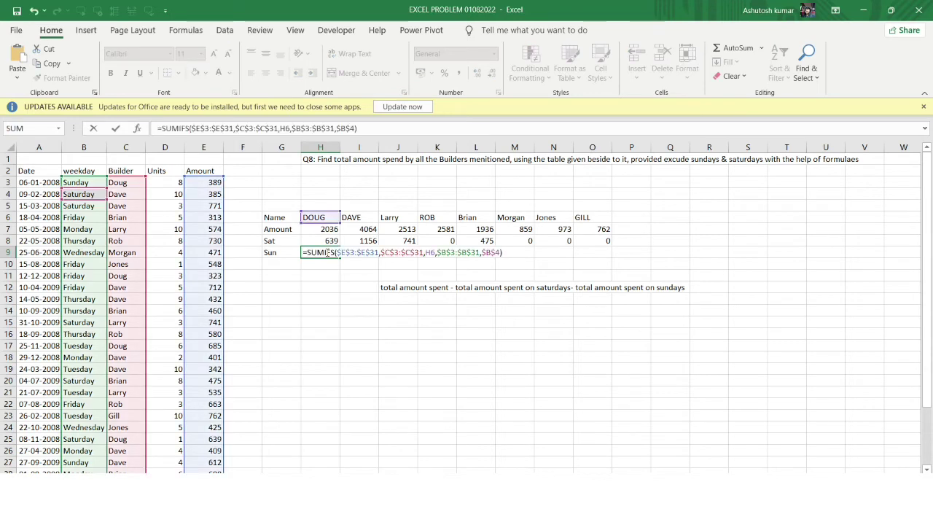
{"action": "left_click", "coordinate": [355, 128]}
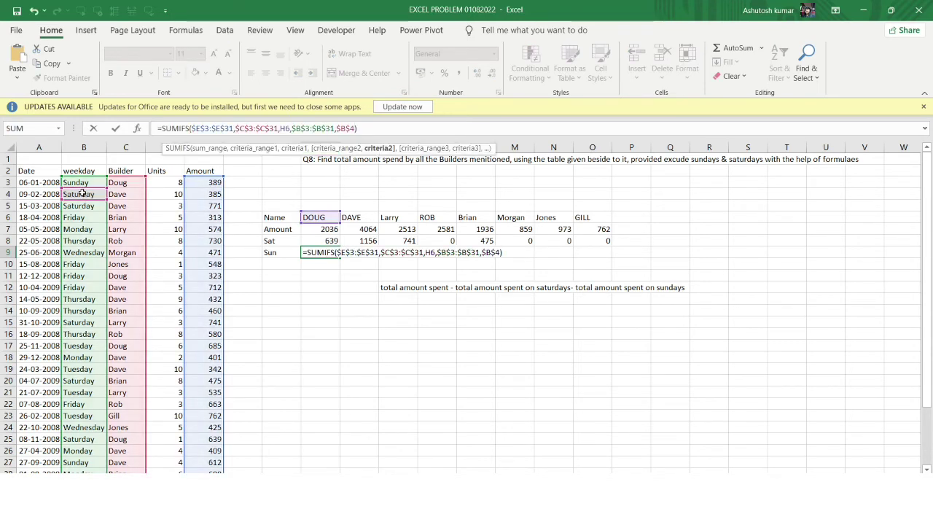
{"action": "key", "text": "BackSpace"}
{"action": "type", "text": "3"}
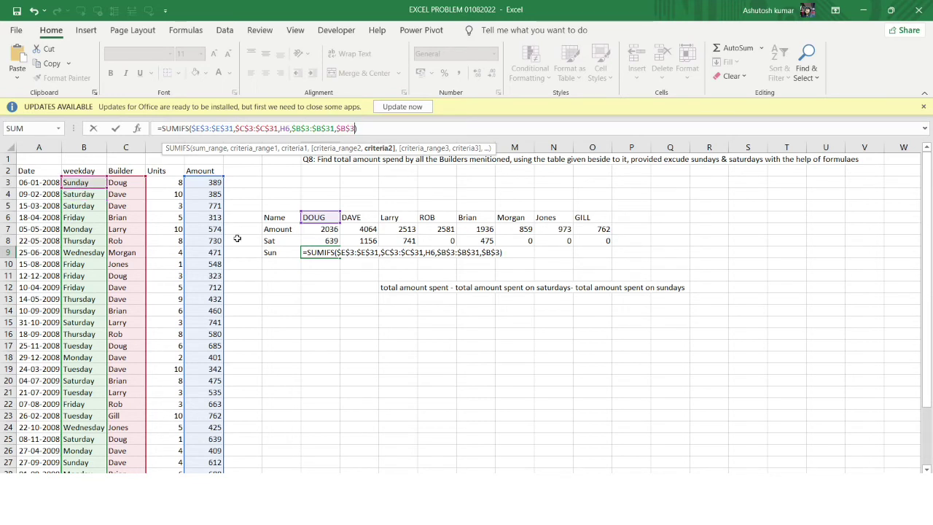
{"action": "key", "text": "Return"}
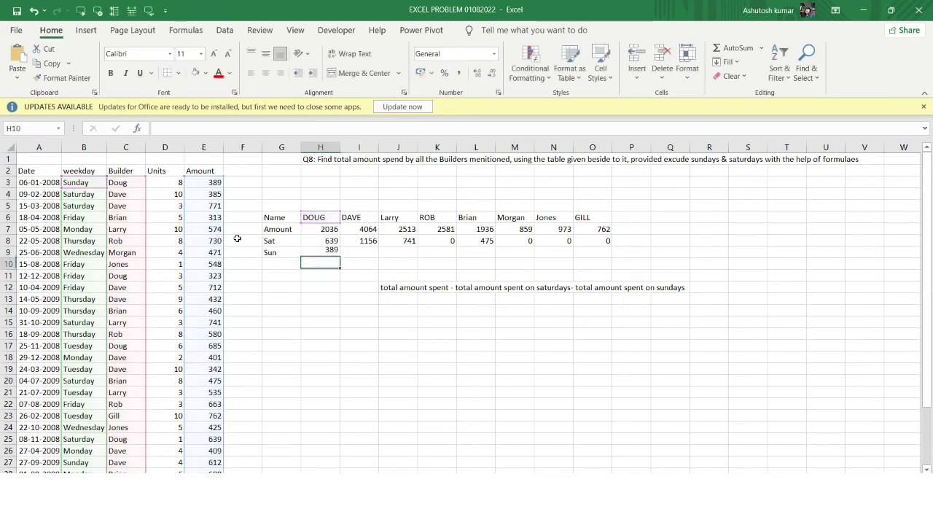
Fill H9's Sunday formula across to O9 and check the totals: DOUG 389, DAVE 612
{"action": "left_click", "coordinate": [332, 252]}
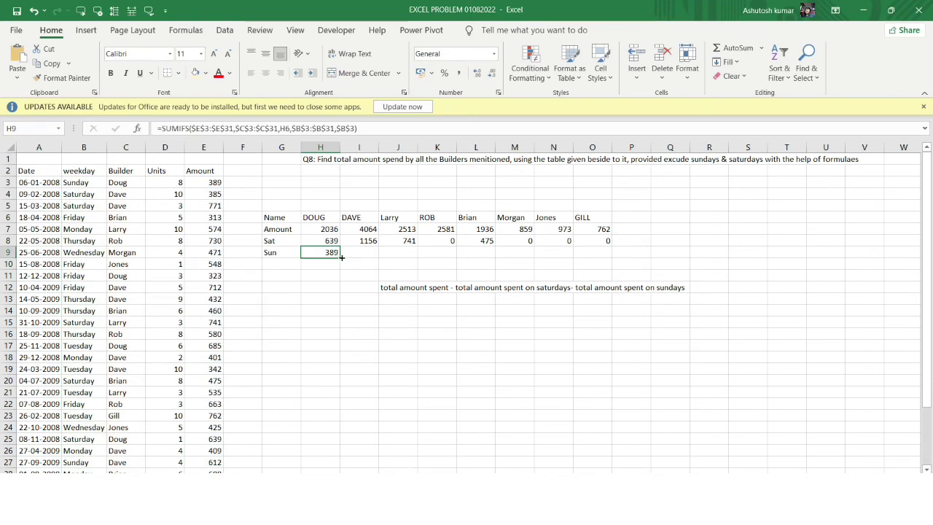
{"action": "left_click_drag", "start_coordinate": [341, 258], "coordinate": [614, 245]}
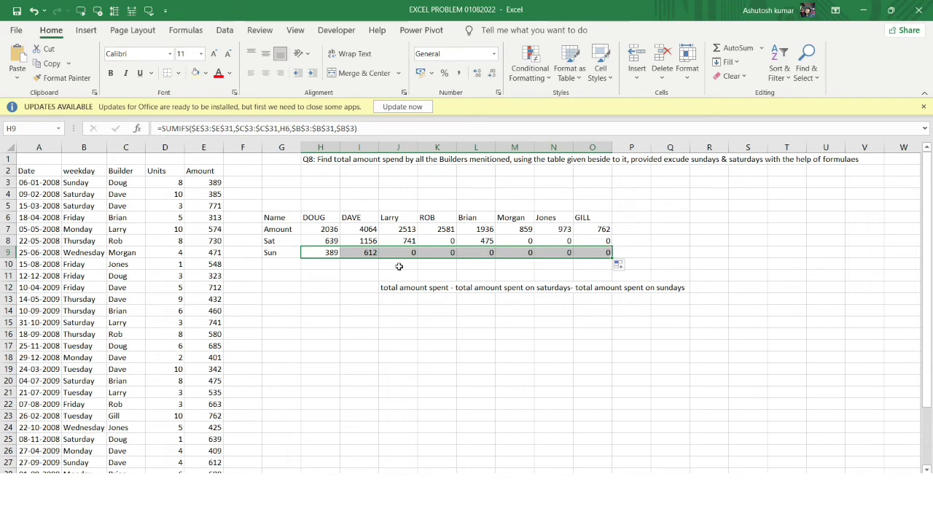
{"action": "left_click", "coordinate": [484, 252]}
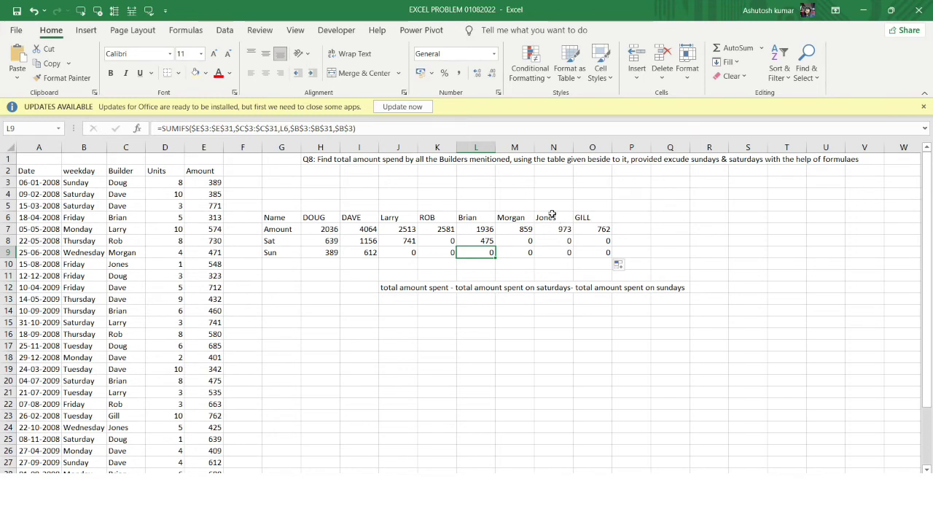
{"action": "left_click_drag", "start_coordinate": [521, 217], "coordinate": [570, 255]}
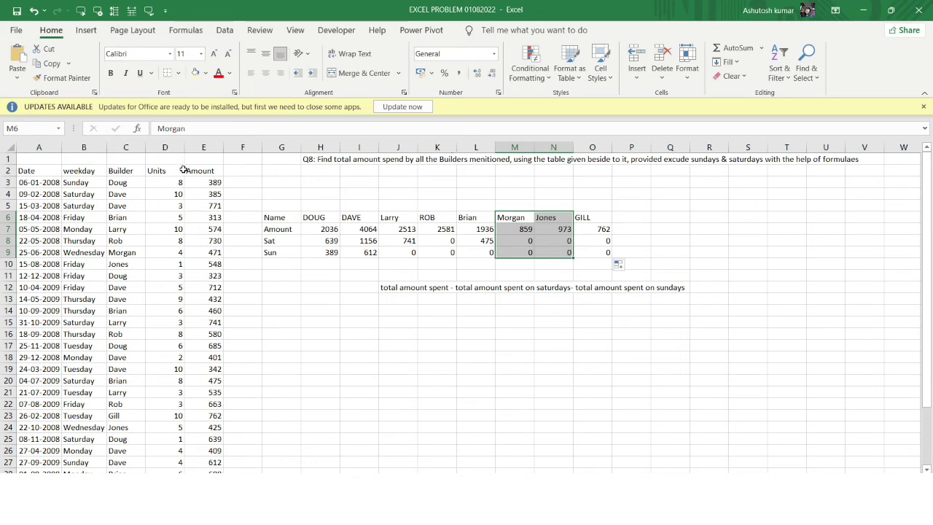
{"action": "left_click", "coordinate": [134, 172]}
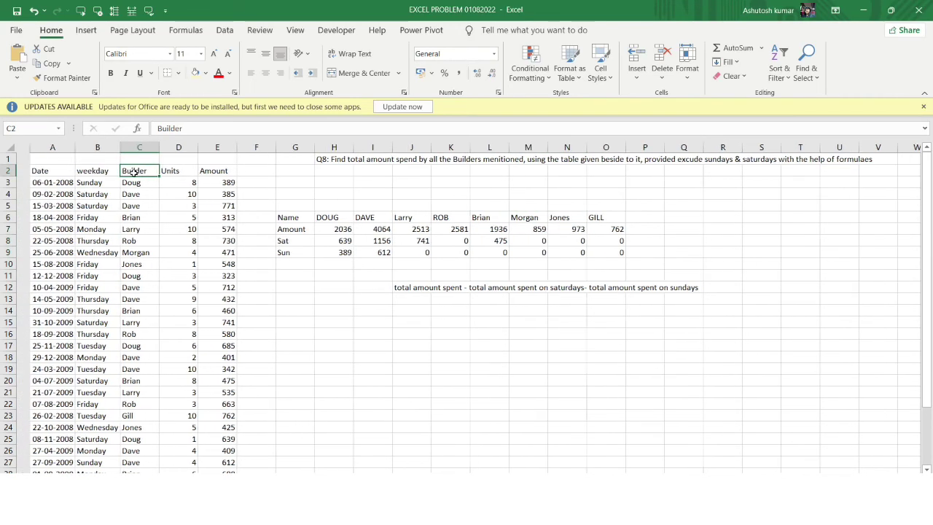
{"action": "key", "text": "ctrl+shift+l"}
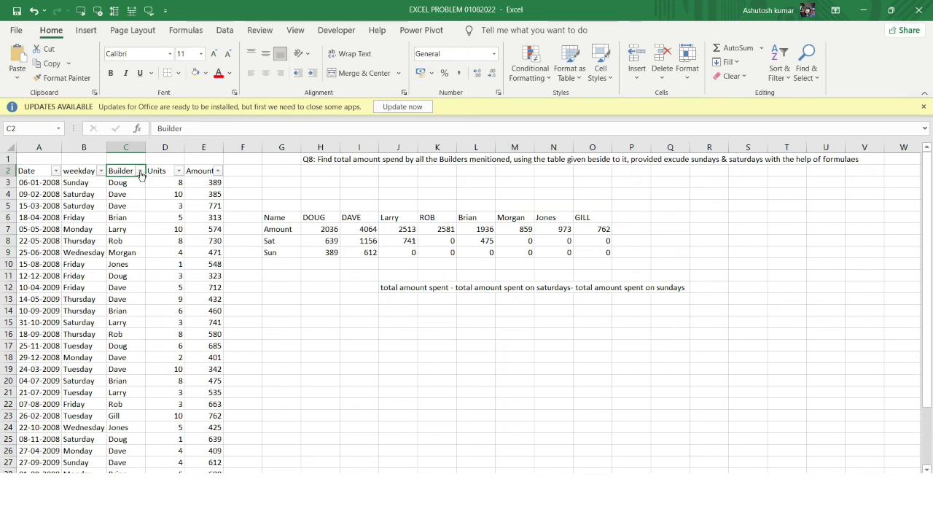
{"action": "left_click", "coordinate": [141, 171]}
{"action": "left_click", "coordinate": [81, 298]}
{"action": "type", "text": "mor"}
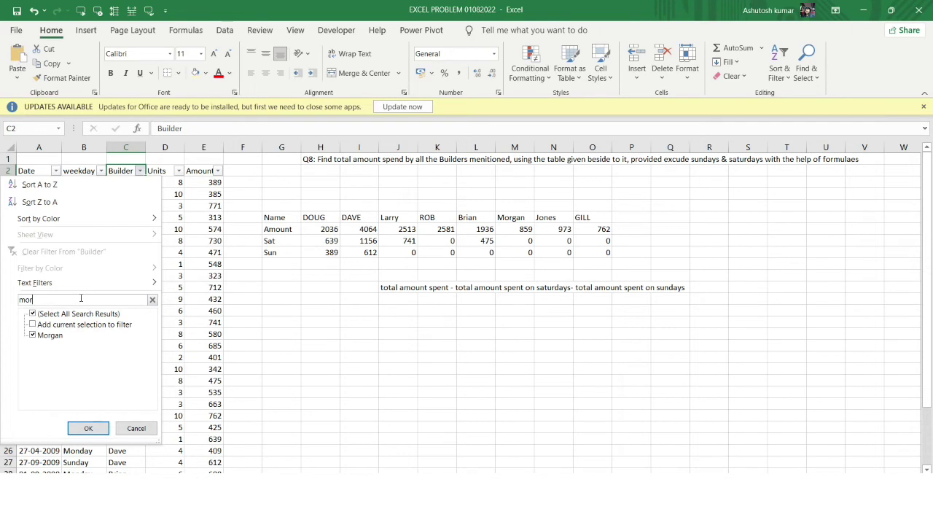
{"action": "key", "text": "Return"}
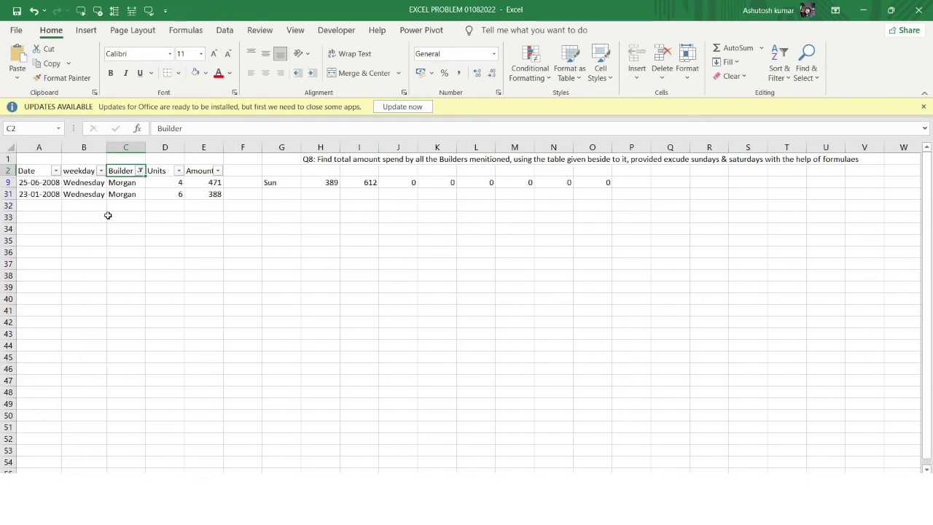
{"action": "key", "text": "ctrl+shift+l"}
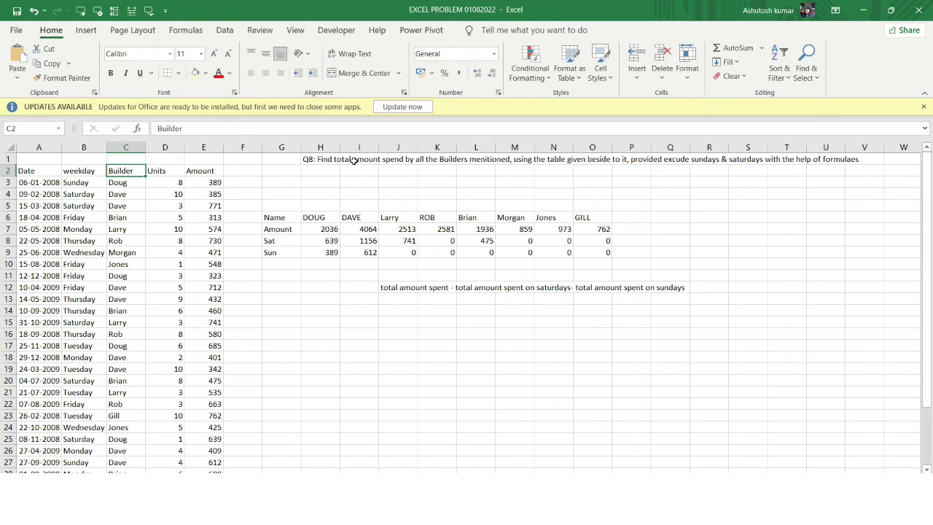
{"action": "key", "text": "ctrl+shift+l"}
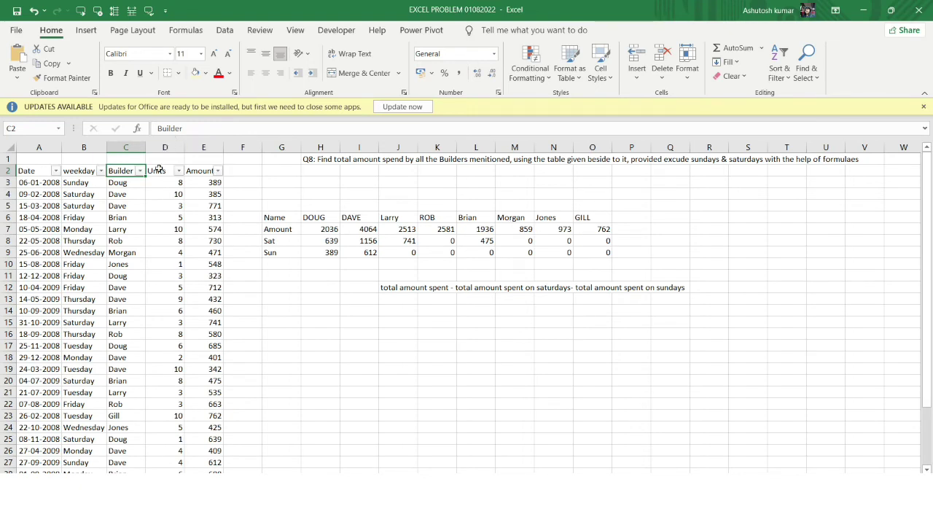
{"action": "left_click", "coordinate": [139, 170]}
{"action": "left_click", "coordinate": [116, 299]}
{"action": "type", "text": "jon"}
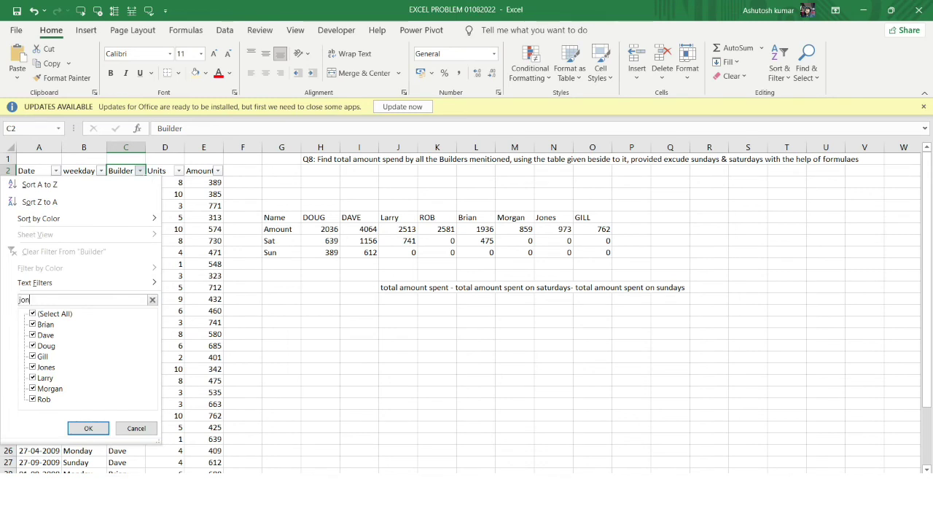
{"action": "key", "text": "Return"}
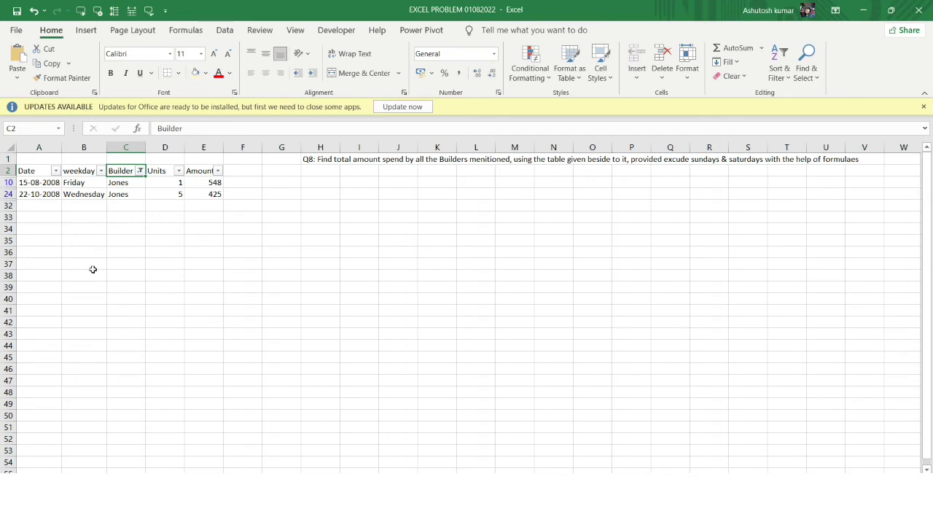
{"action": "key", "text": "ctrl+shift+l"}
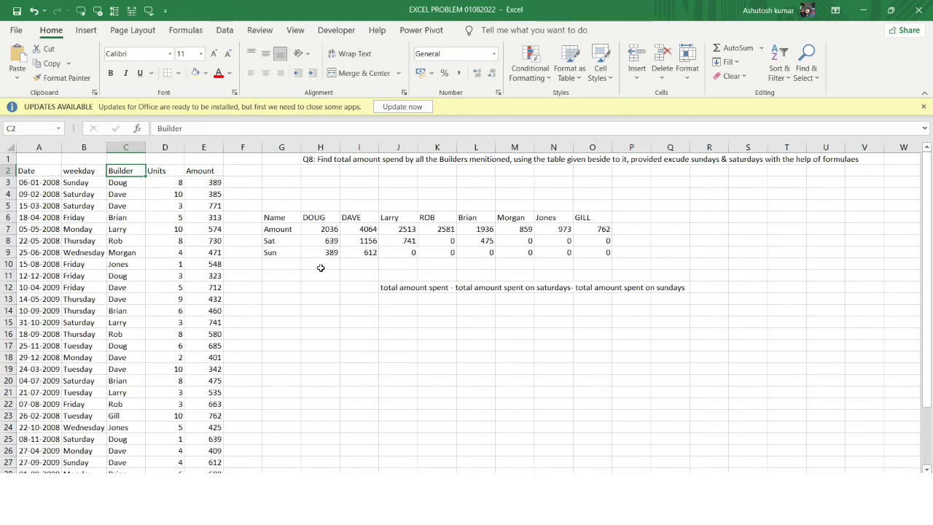
{"action": "left_click", "coordinate": [320, 265]}
{"action": "type", "text": "="}
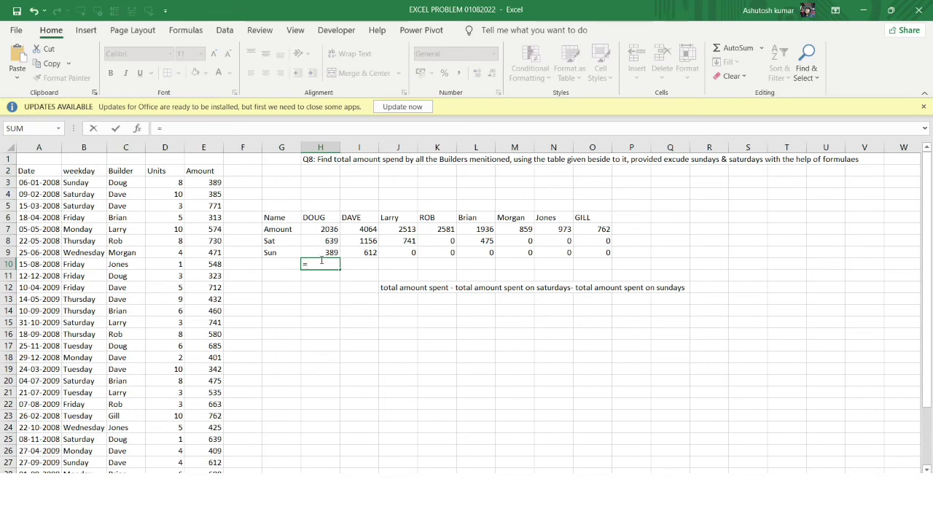
Enter =H7-H8-H9 in H10 and fill it to O10: DOUG 1008, DAVE 2296, GILL 762
{"action": "left_click", "coordinate": [322, 229]}
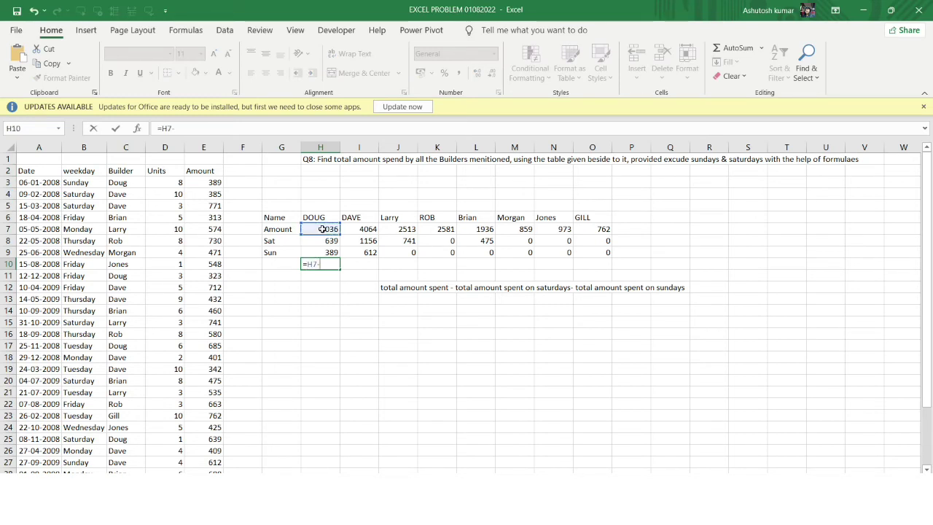
{"action": "left_click", "coordinate": [325, 242]}
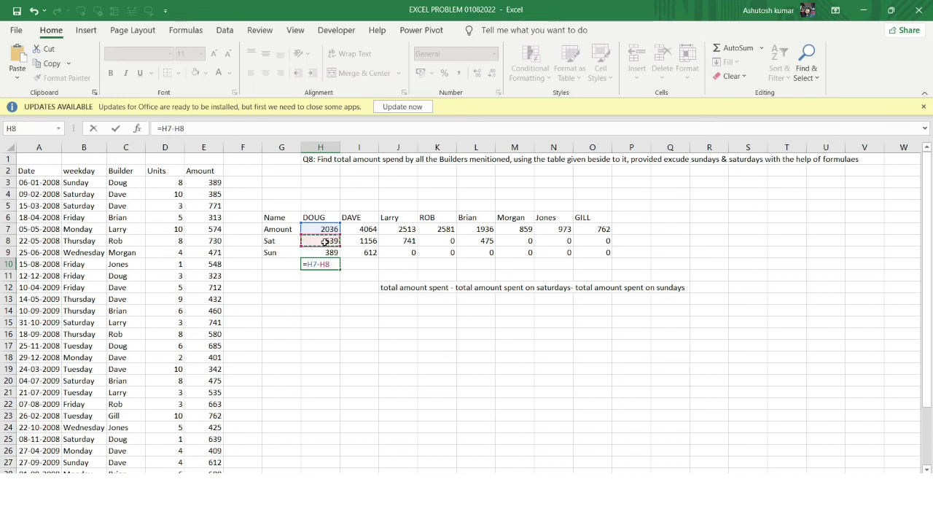
{"action": "left_click", "coordinate": [319, 253]}
{"action": "key", "text": "Return"}
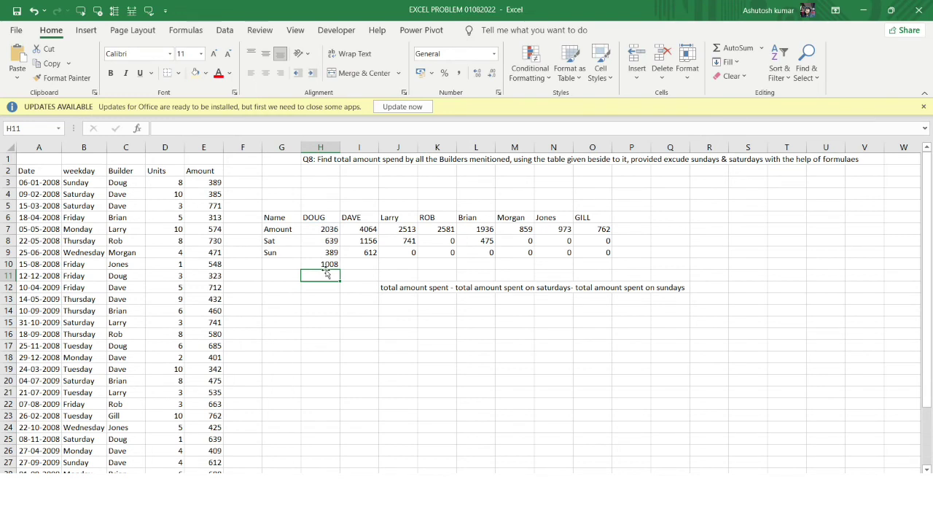
{"action": "left_click", "coordinate": [326, 264]}
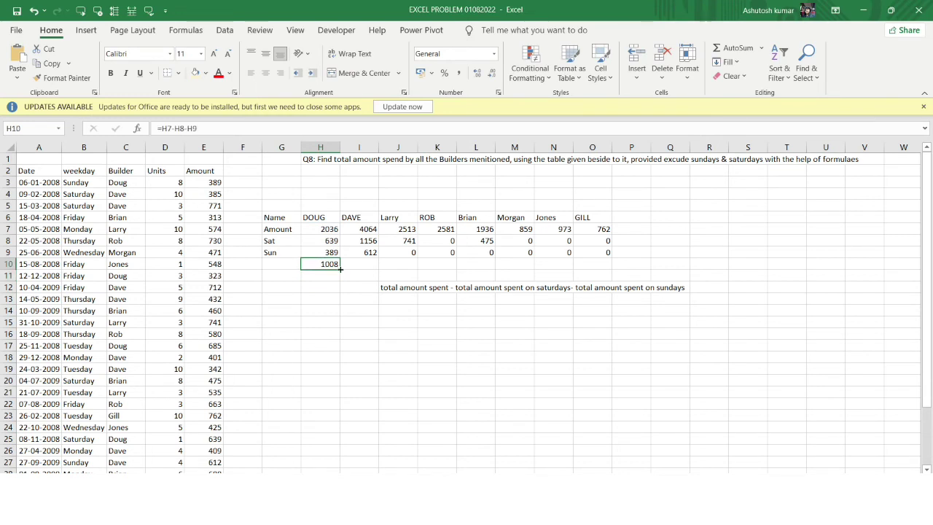
{"action": "left_click_drag", "start_coordinate": [340, 269], "coordinate": [618, 259]}
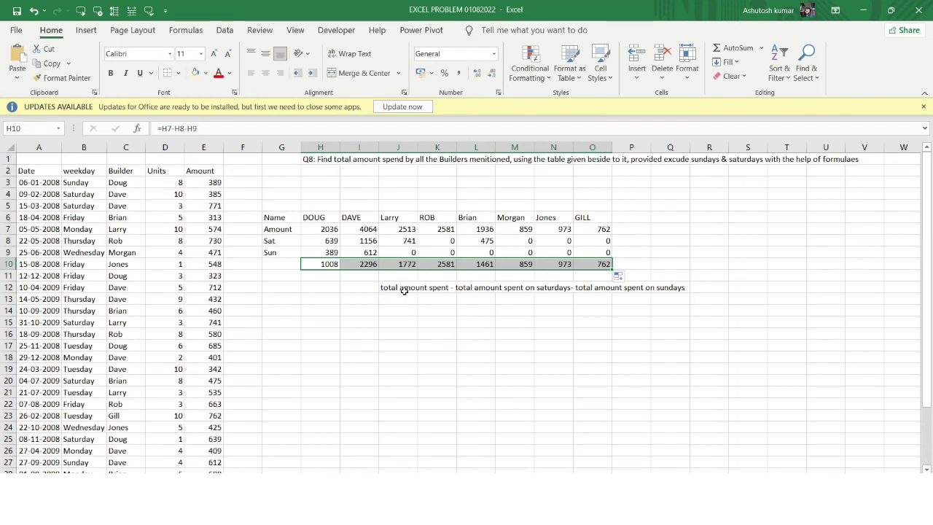
{"action": "left_click", "coordinate": [280, 264]}
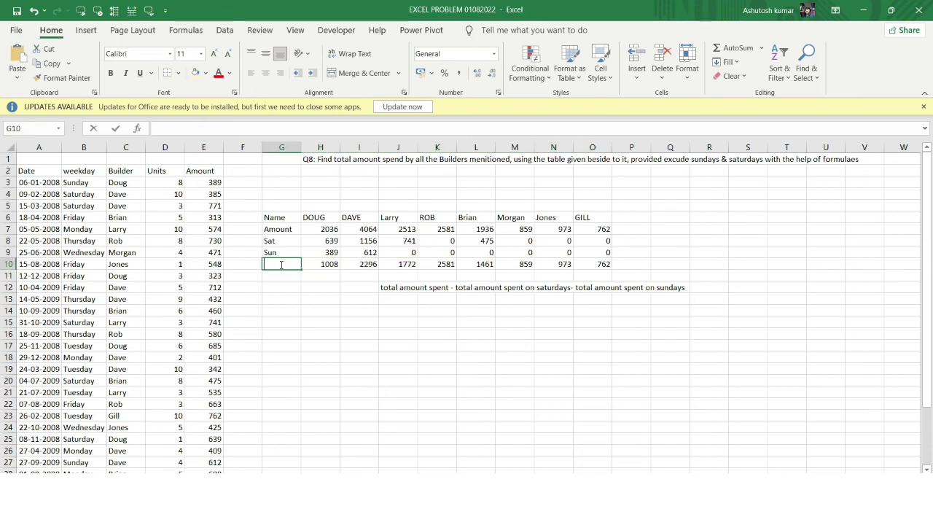
Enter the label 'Ans' in G10 for the weekday-only row
{"action": "type", "text": "Ans"}
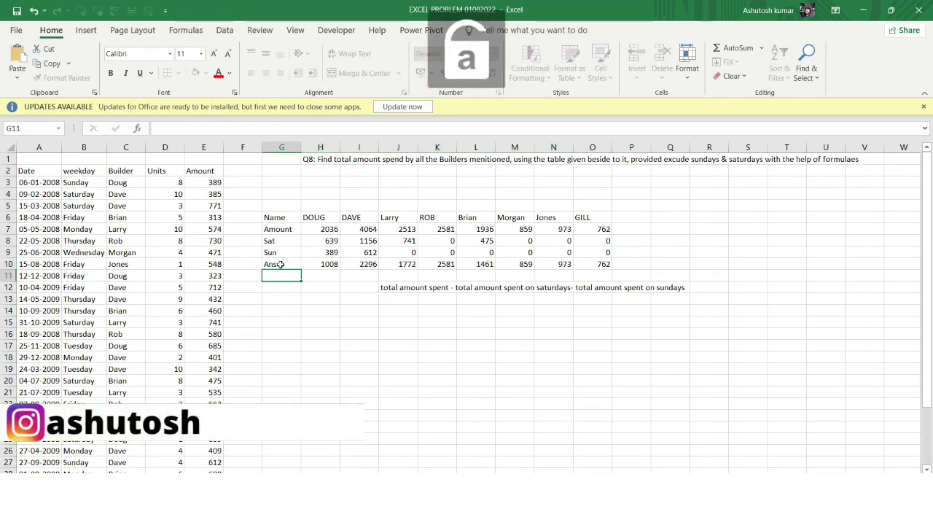
{"action": "key", "text": "Return"}
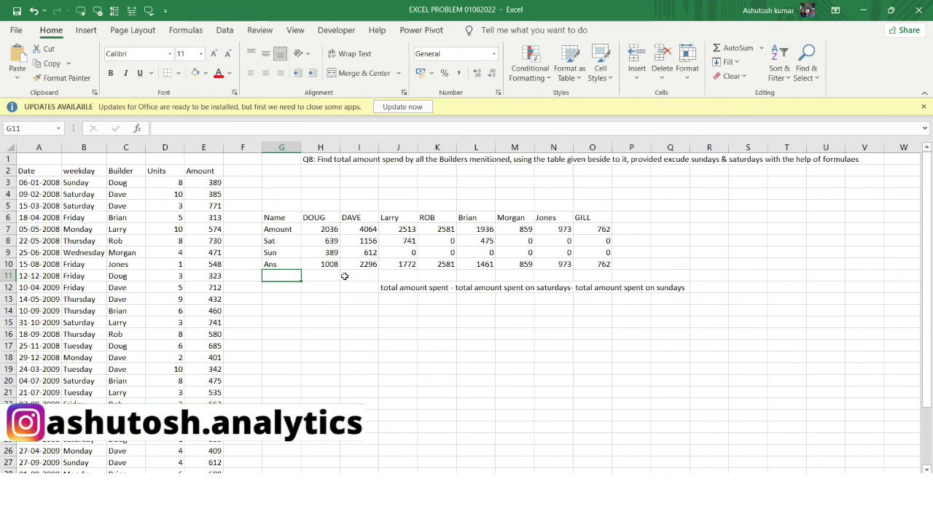